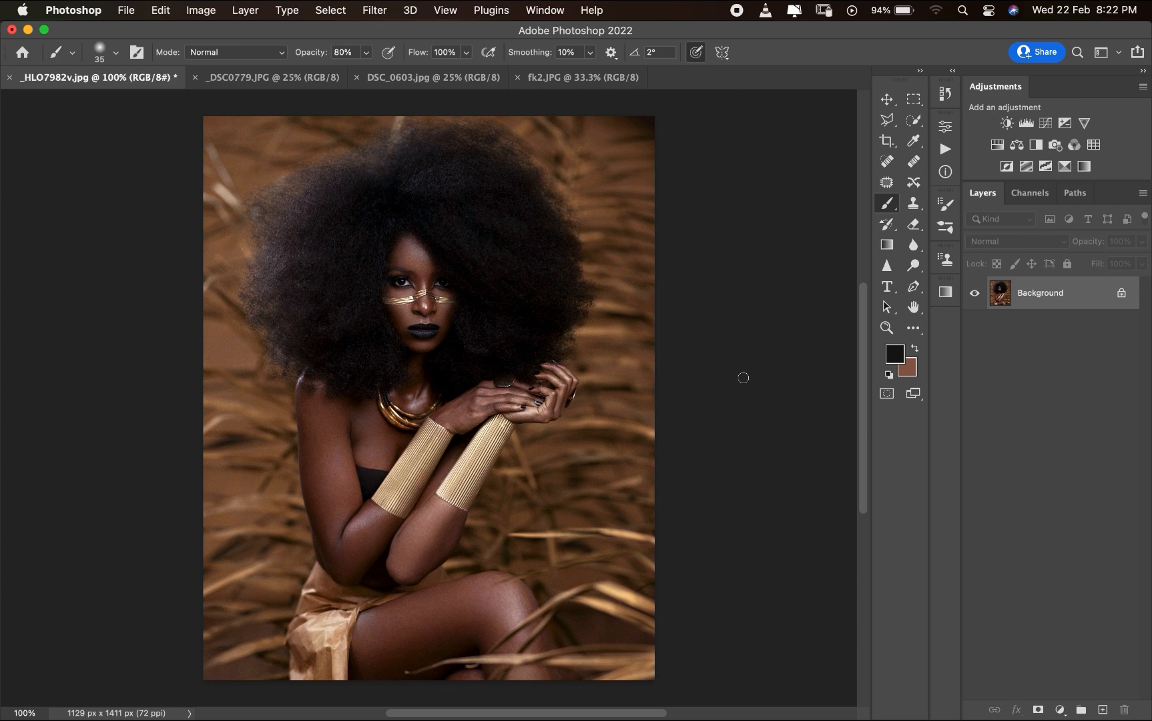
# - Look at the open photos fk2.JPG and DSC_0603.jpg, and return to _HLO7982v.jpg
pyautogui.click(564, 79)
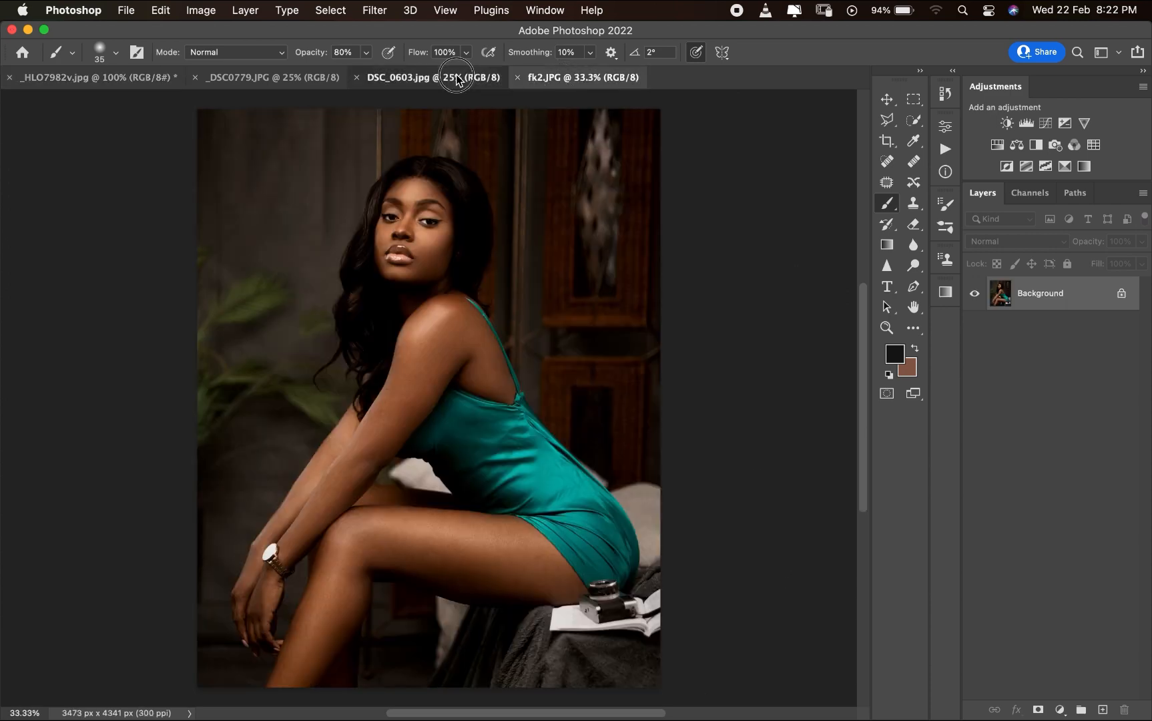
pyautogui.click(446, 78)
pyautogui.click(136, 81)
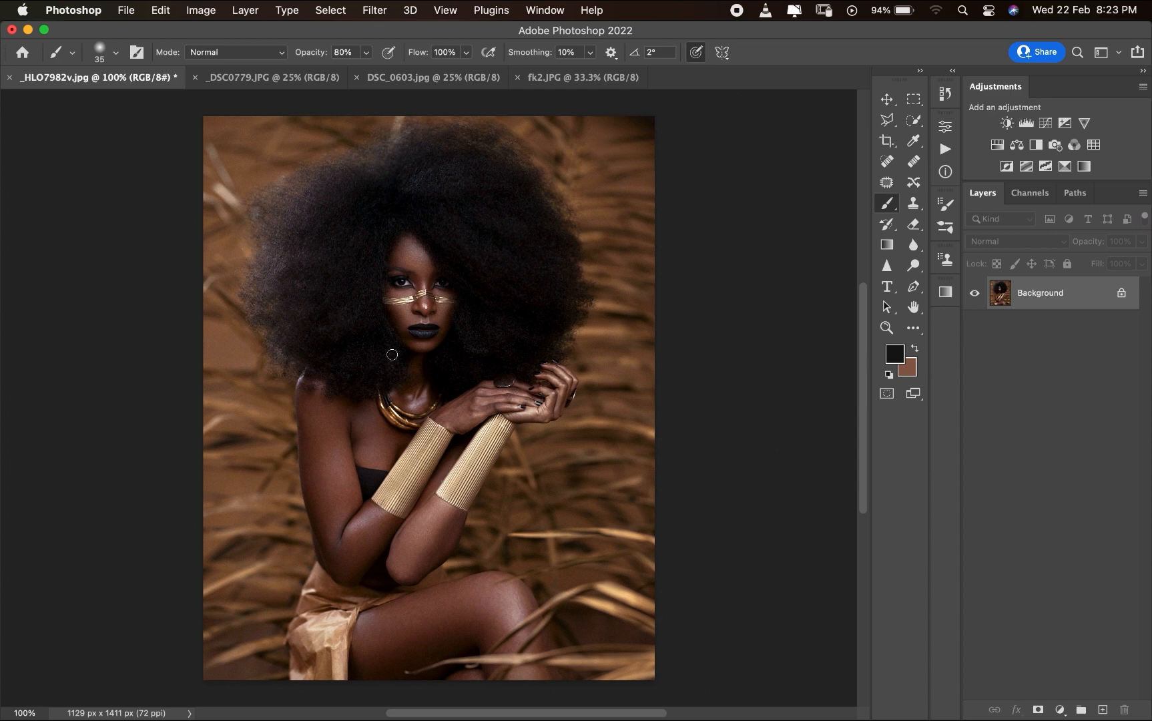
# - Add a Gradient Map adjustment layer above the Background, with Soft Light blending and 20% opacity
pyautogui.click(1060, 710)
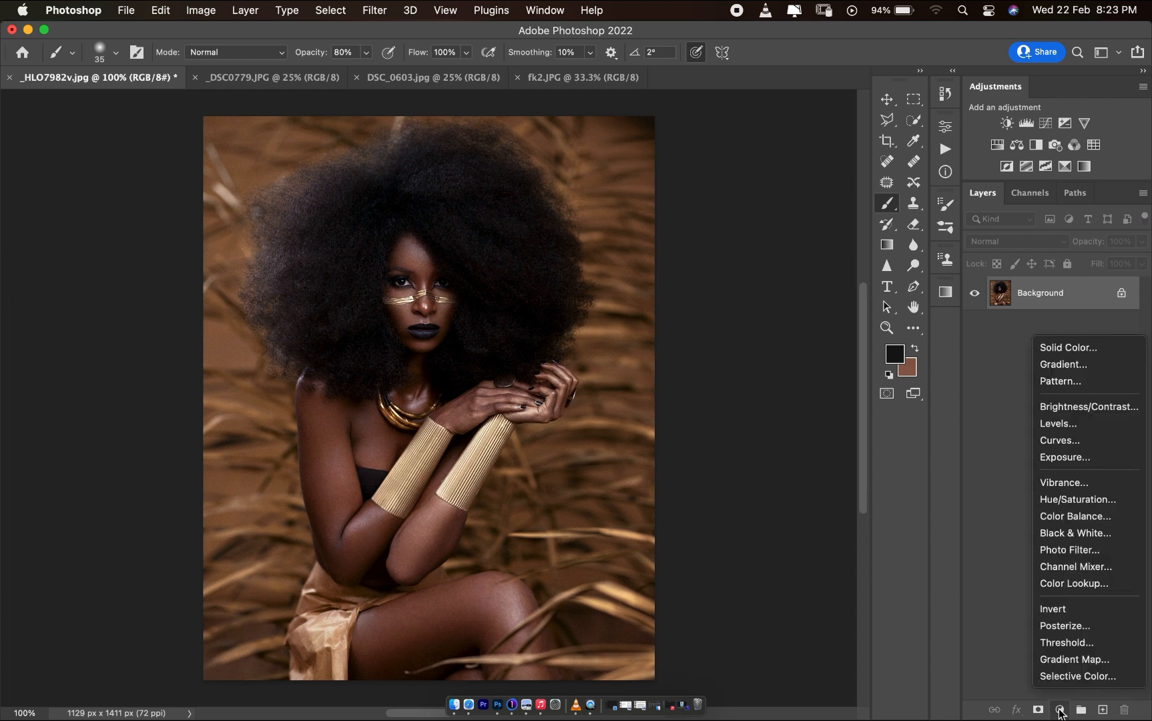
pyautogui.click(1065, 664)
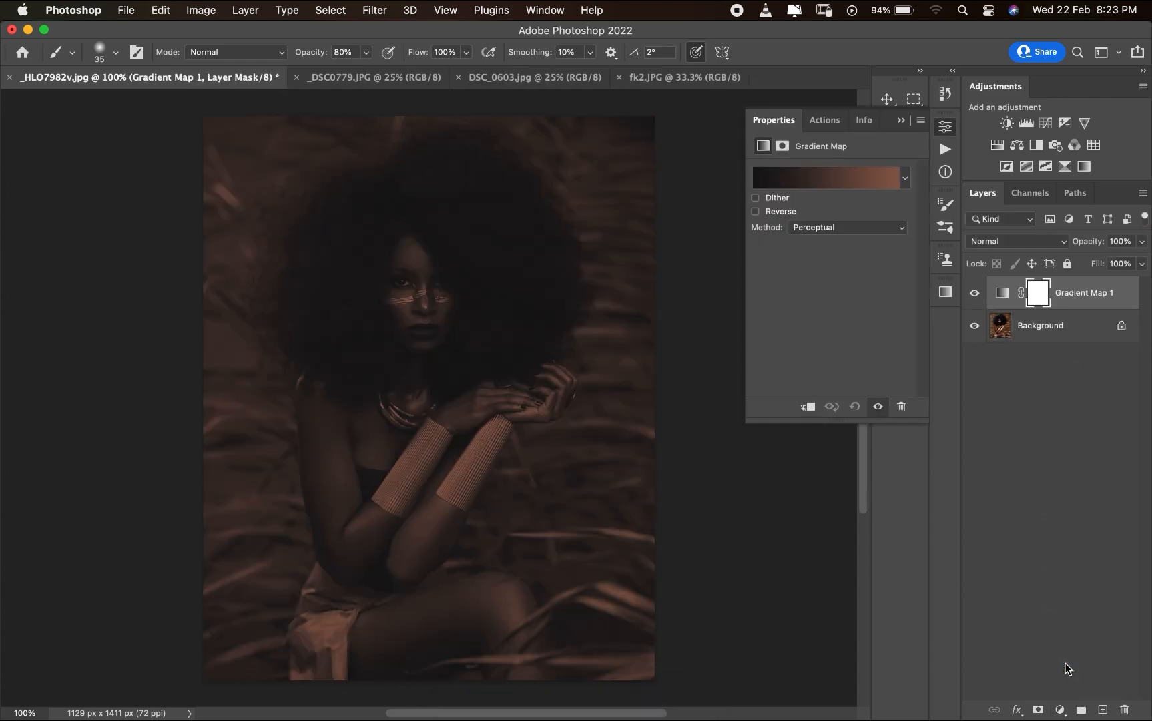
pyautogui.click(1045, 243)
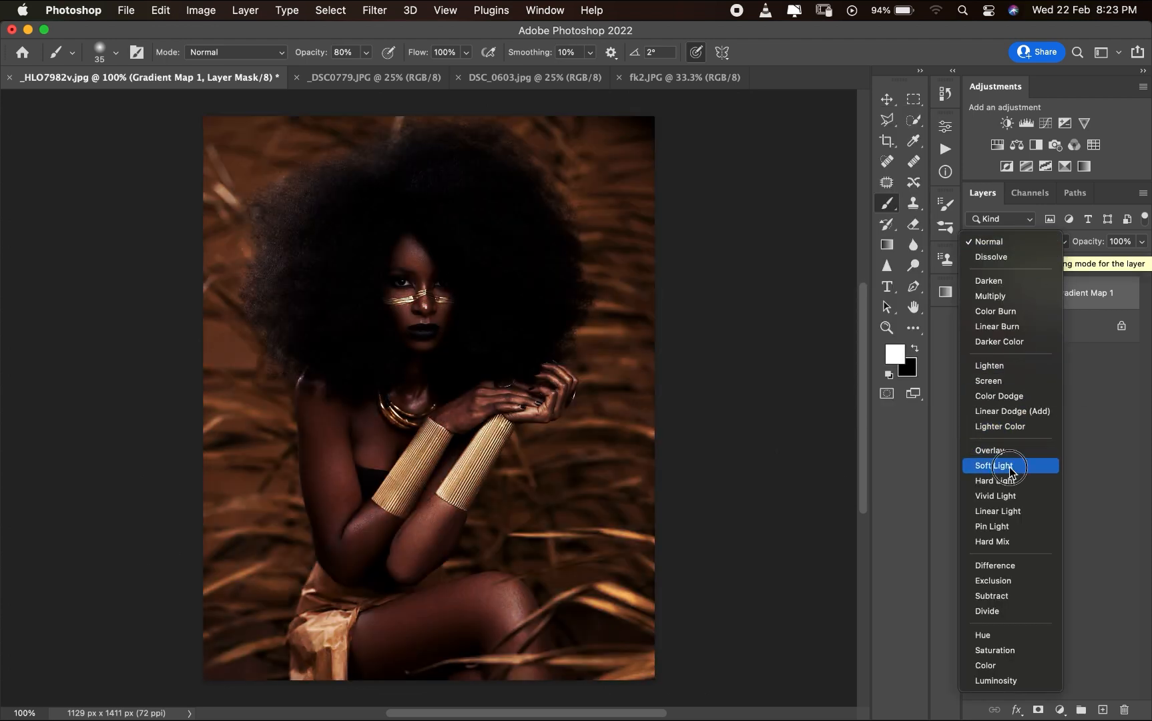
pyautogui.click(1003, 465)
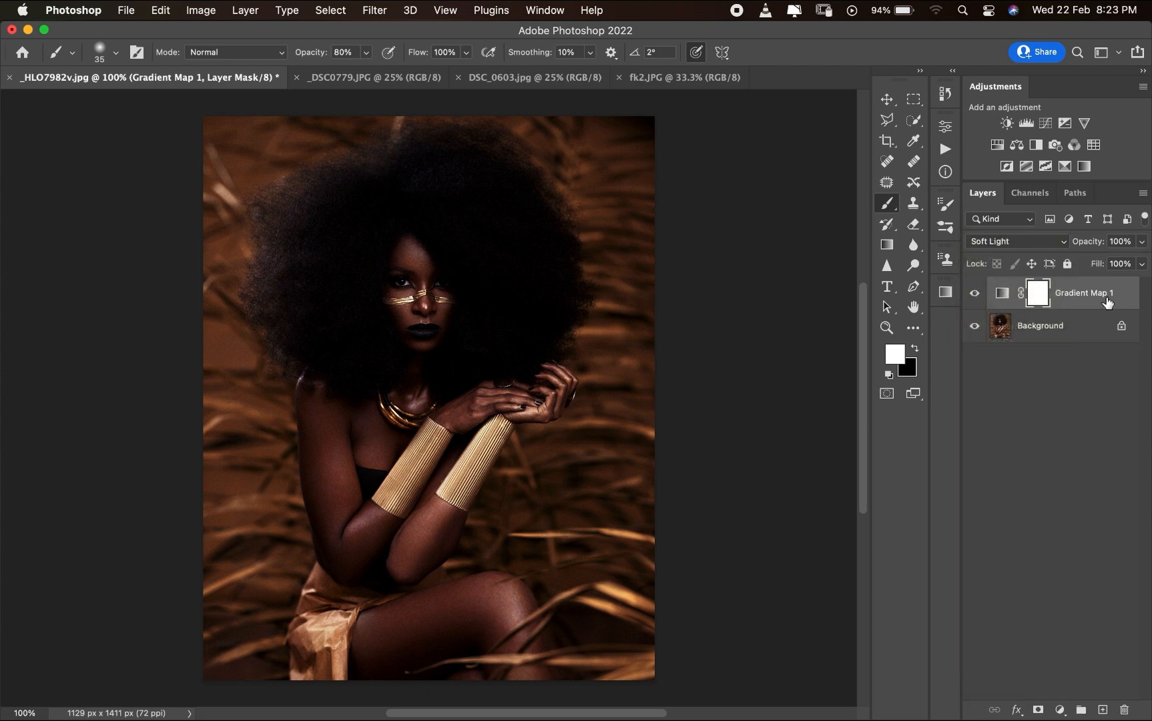
pyautogui.click(1106, 241)
pyautogui.write('20')
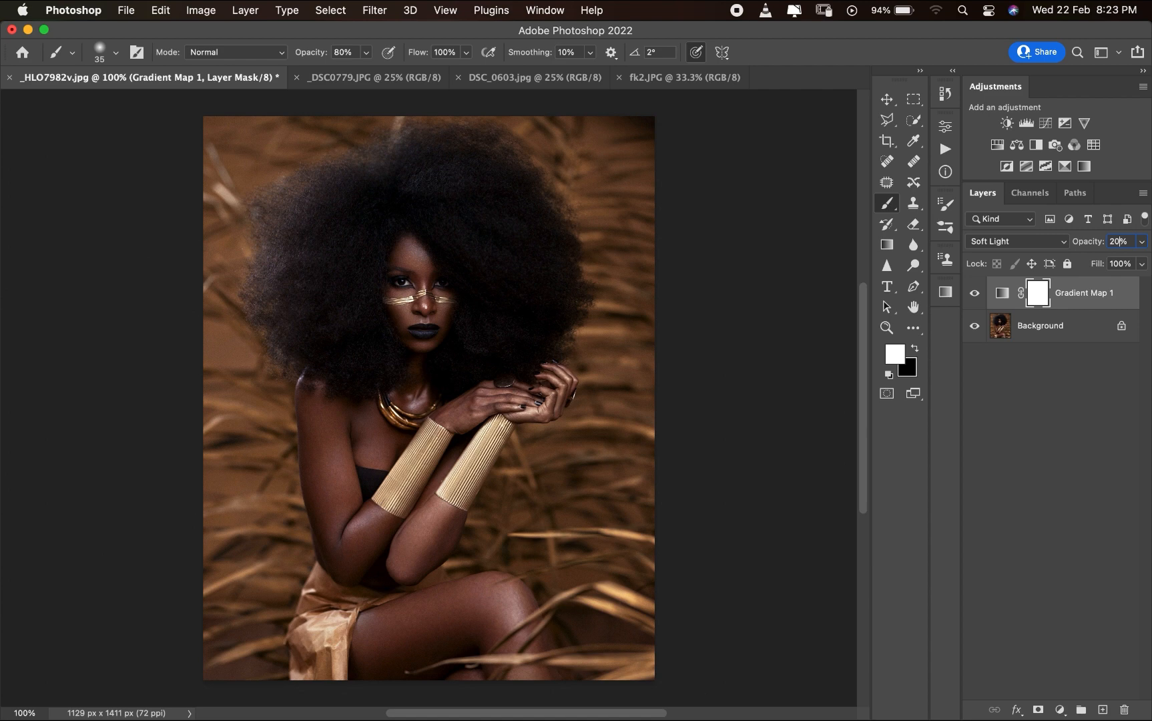
pyautogui.press('Return')
# - Change the Gradient Map layer's gradient type to Noise and set its roughness to 20%
pyautogui.doubleClick(1002, 293)
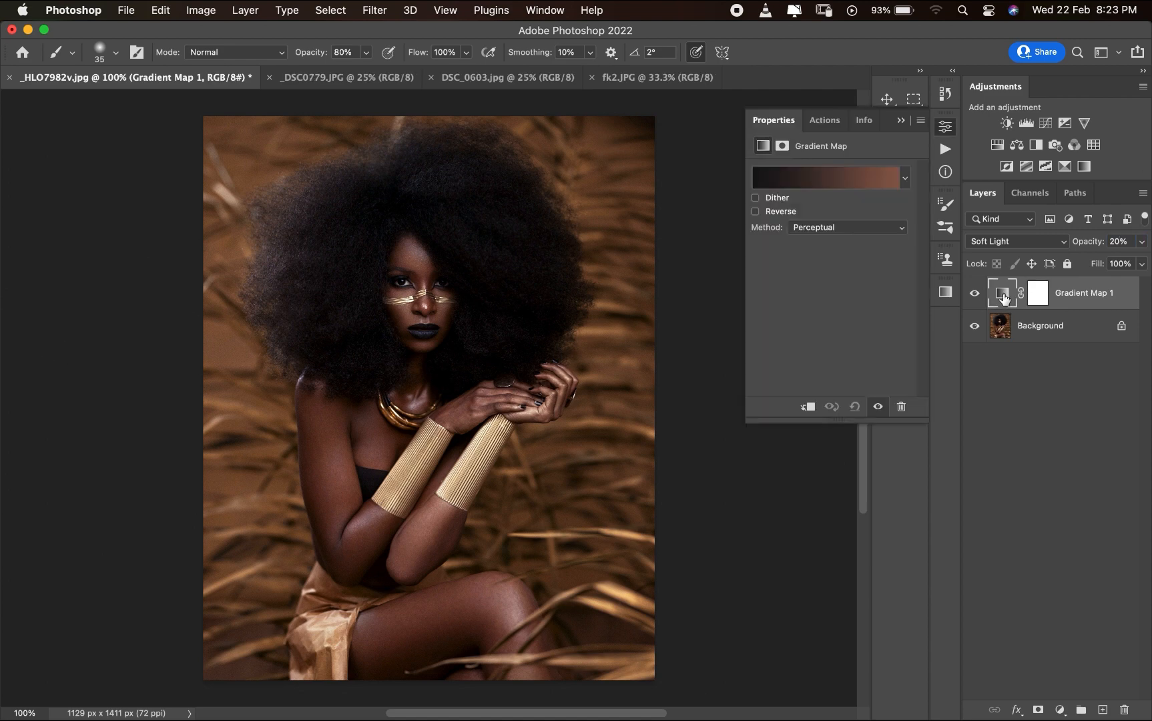
pyautogui.click(824, 178)
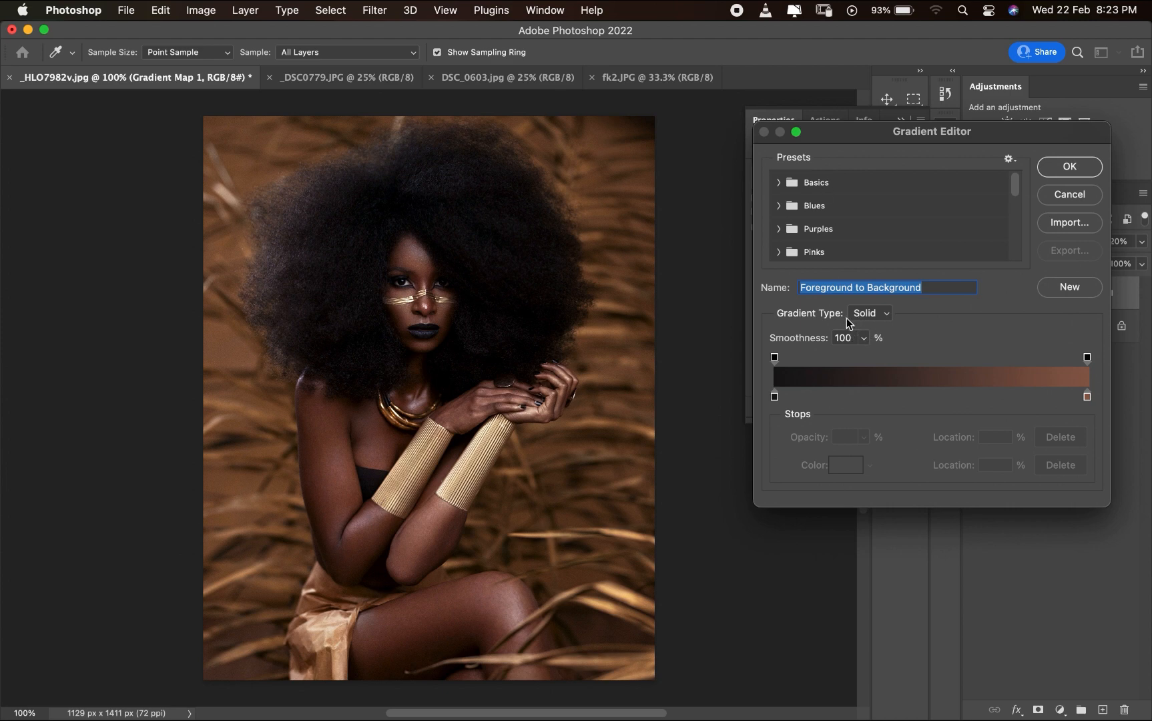
pyautogui.click(882, 314)
pyautogui.click(886, 328)
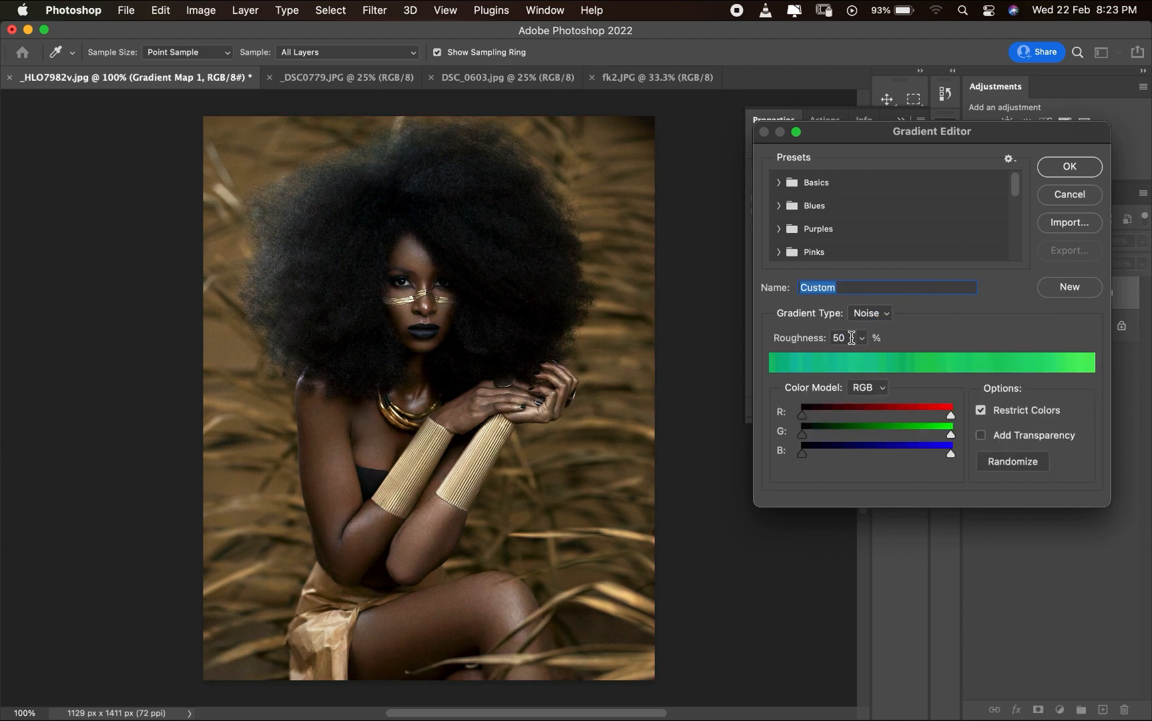
pyautogui.doubleClick(842, 338)
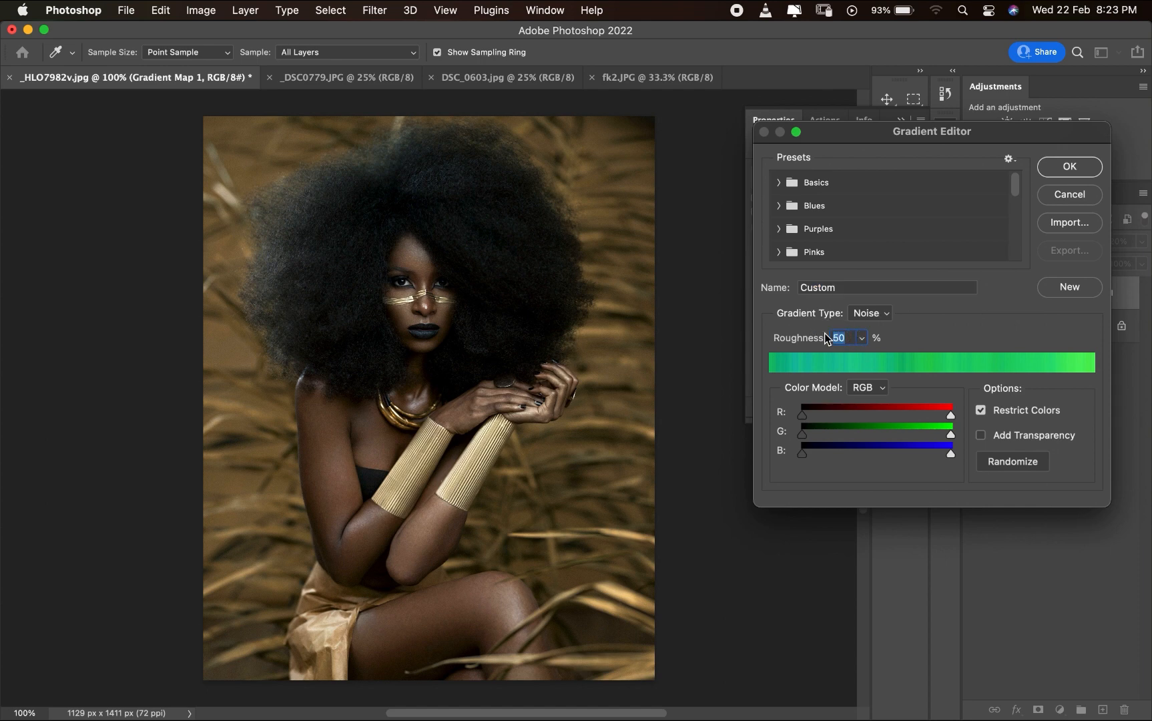
pyautogui.write('20')
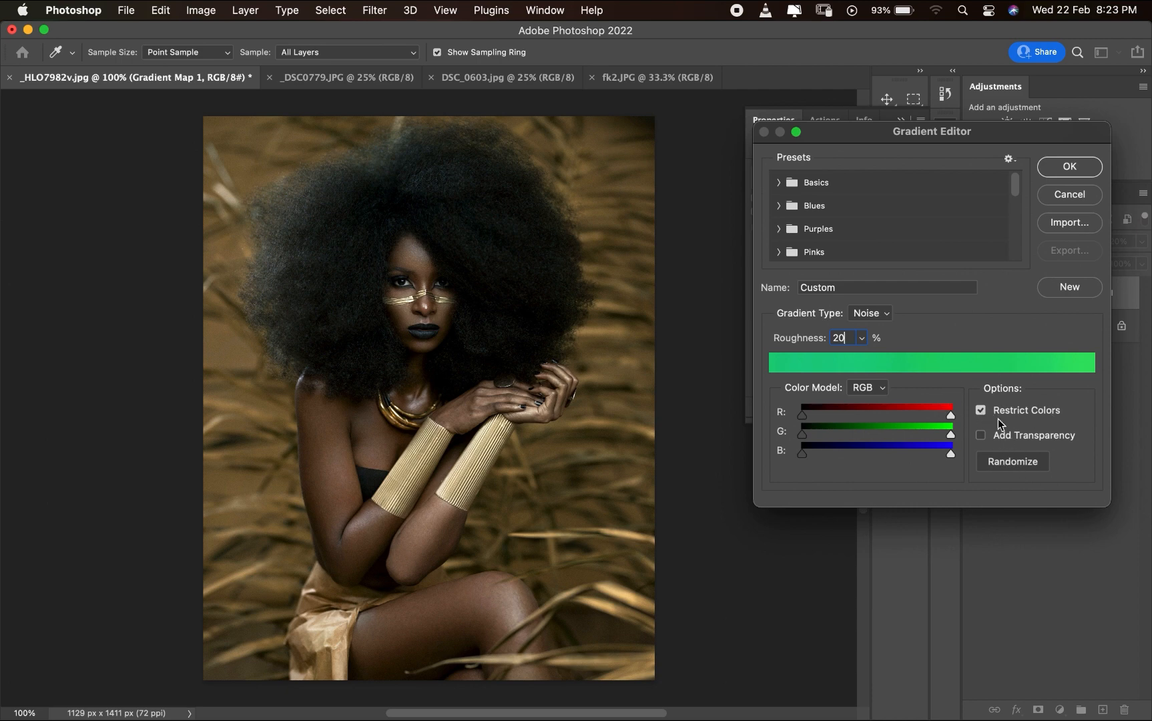
# - Randomize the noise gradient repeatedly until it has yellow-to-green tones, and accept it
pyautogui.click(1005, 462)
pyautogui.click(1005, 462)
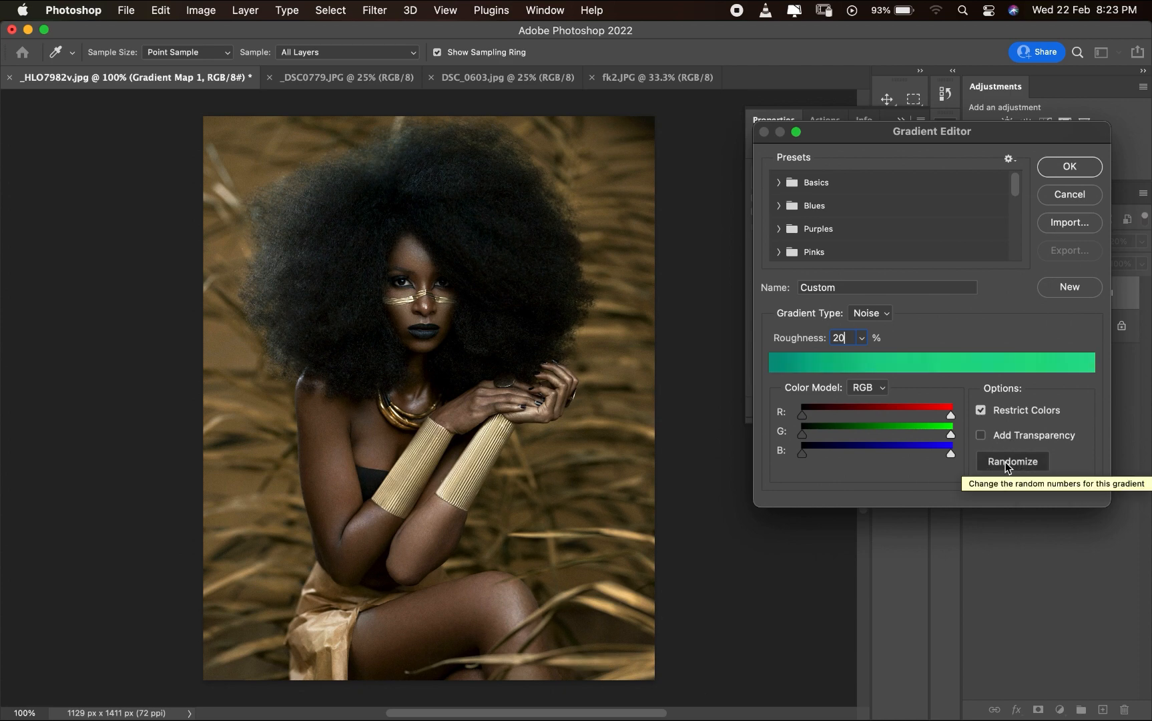
pyautogui.click(1004, 461)
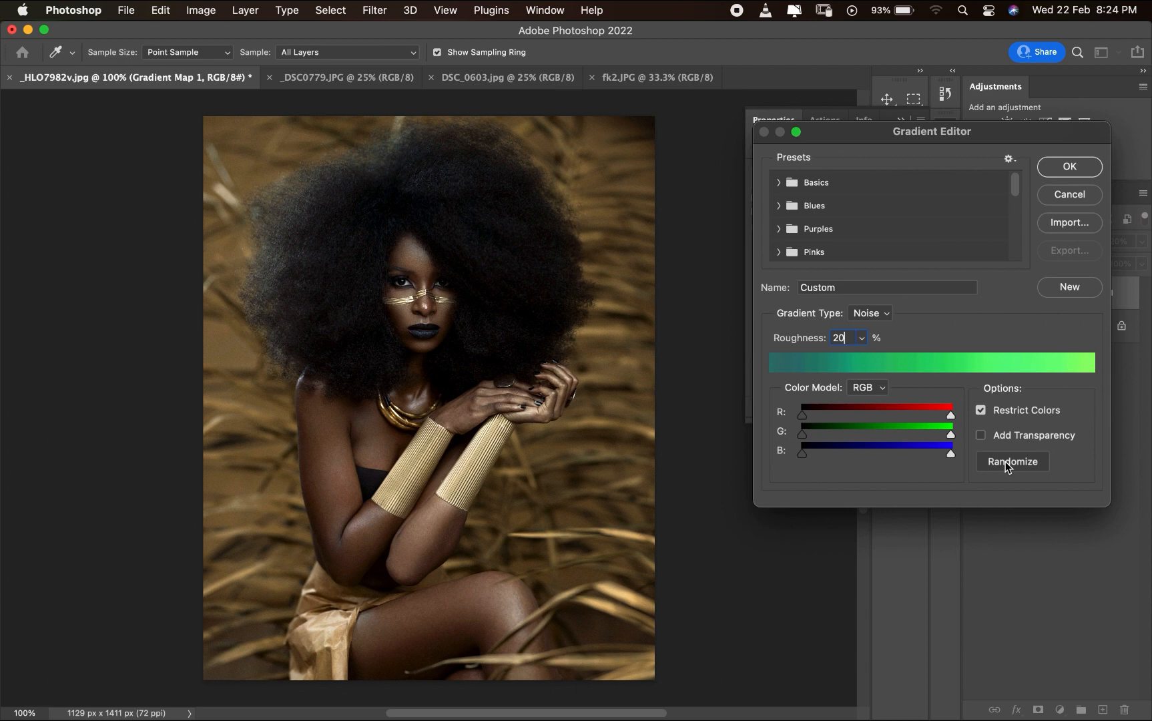
pyautogui.click(1005, 460)
pyautogui.click(1005, 461)
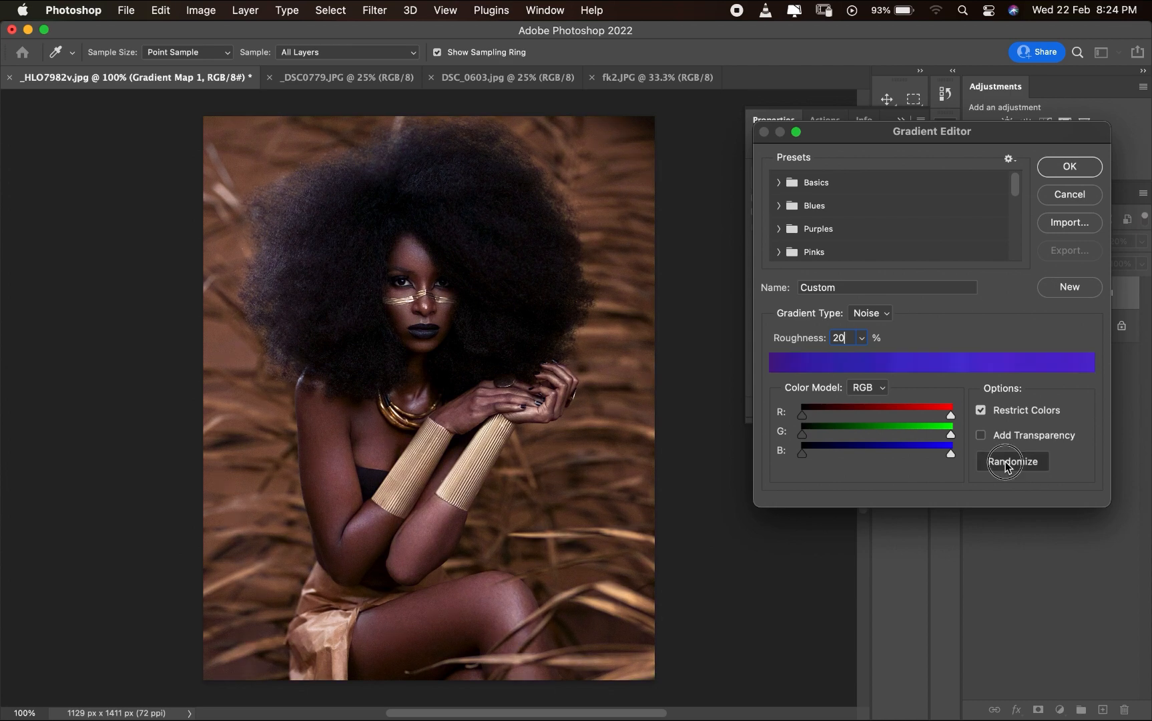
pyautogui.click(1004, 460)
pyautogui.click(1005, 460)
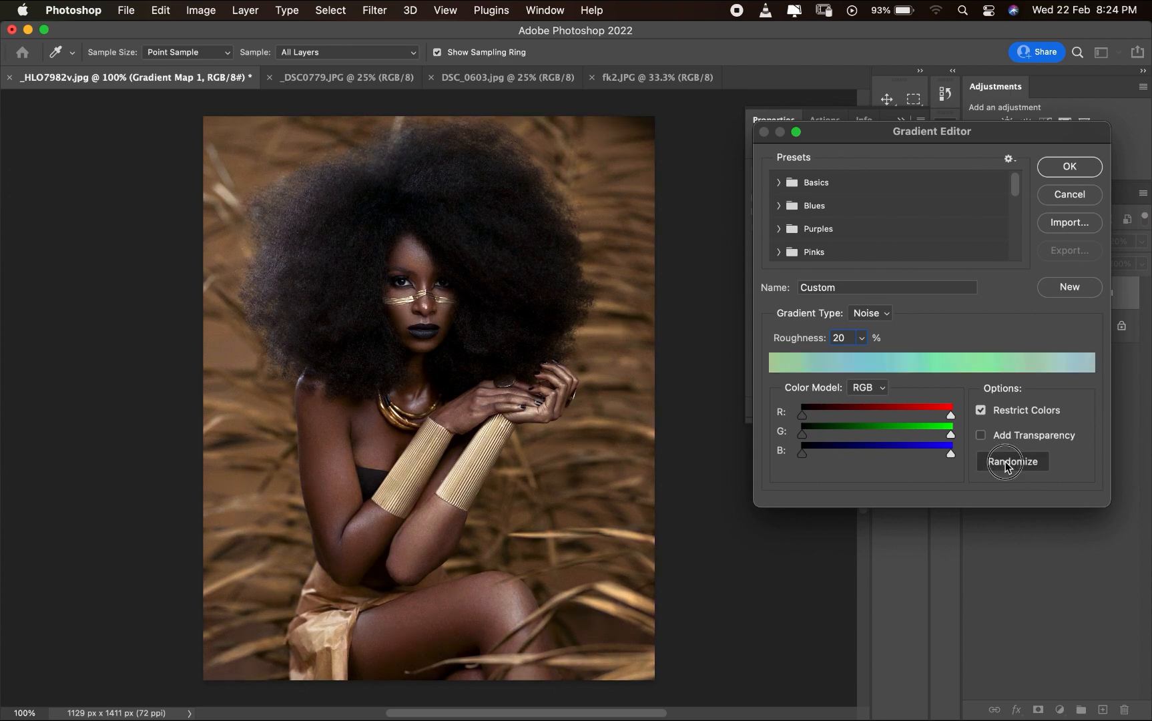
pyautogui.click(1005, 462)
pyautogui.click(1005, 463)
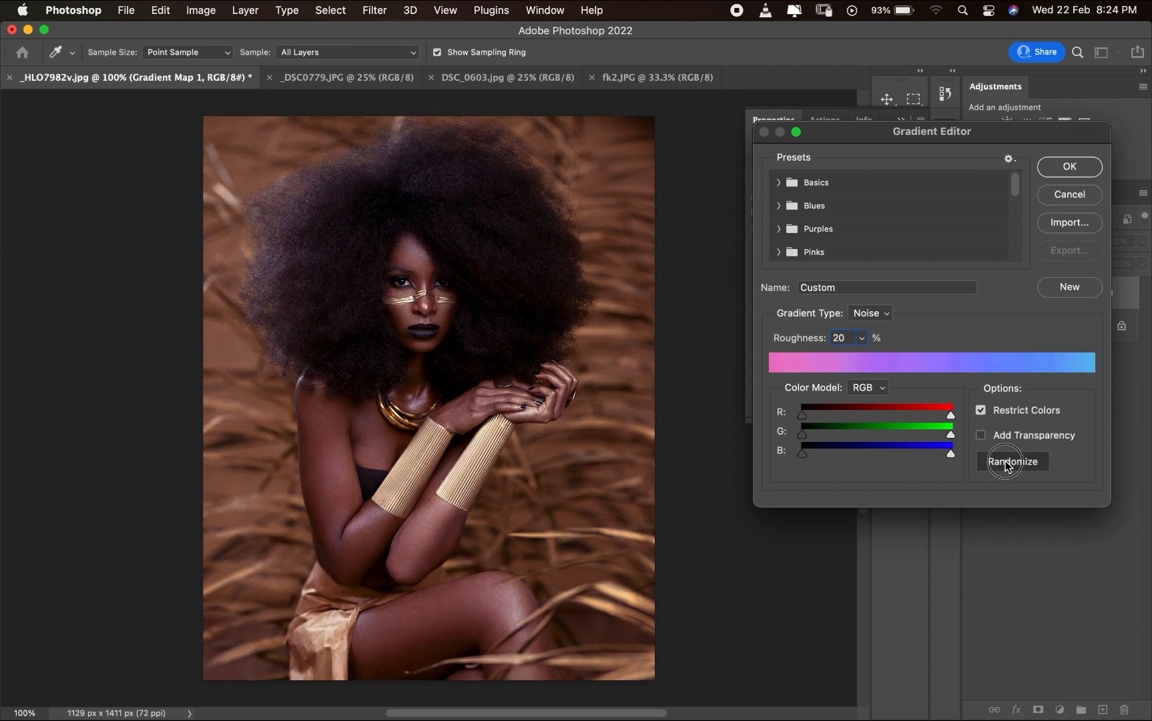
pyautogui.click(1007, 462)
pyautogui.click(1007, 462)
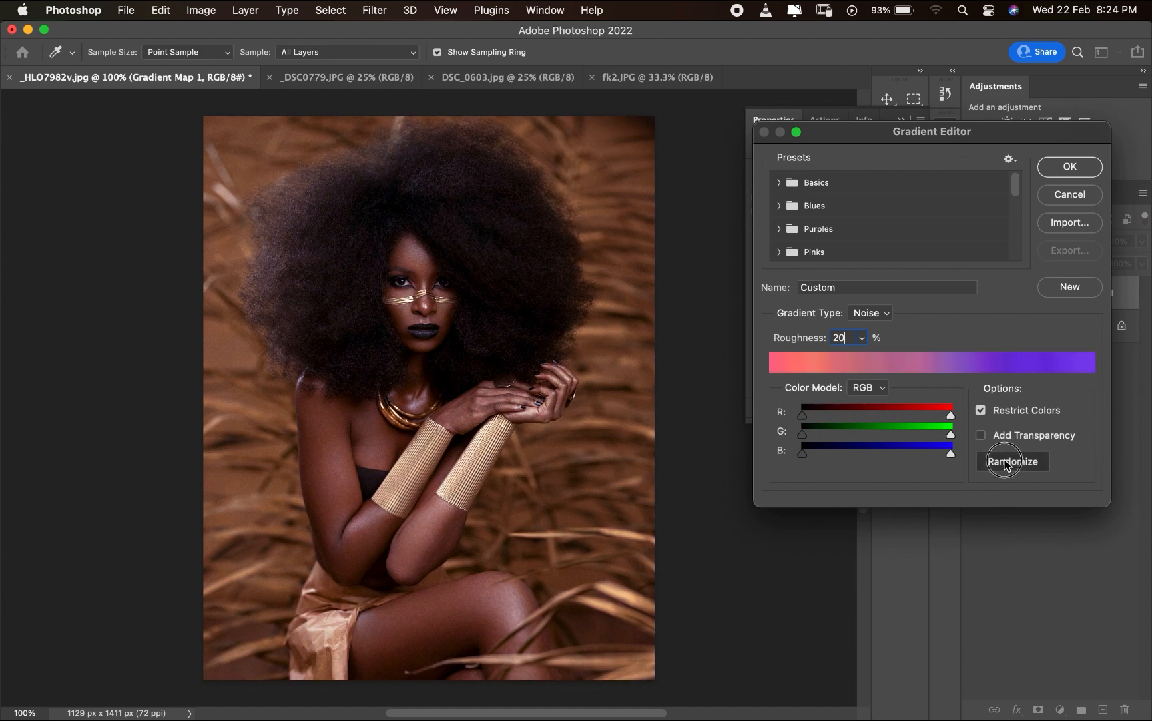
pyautogui.click(1007, 462)
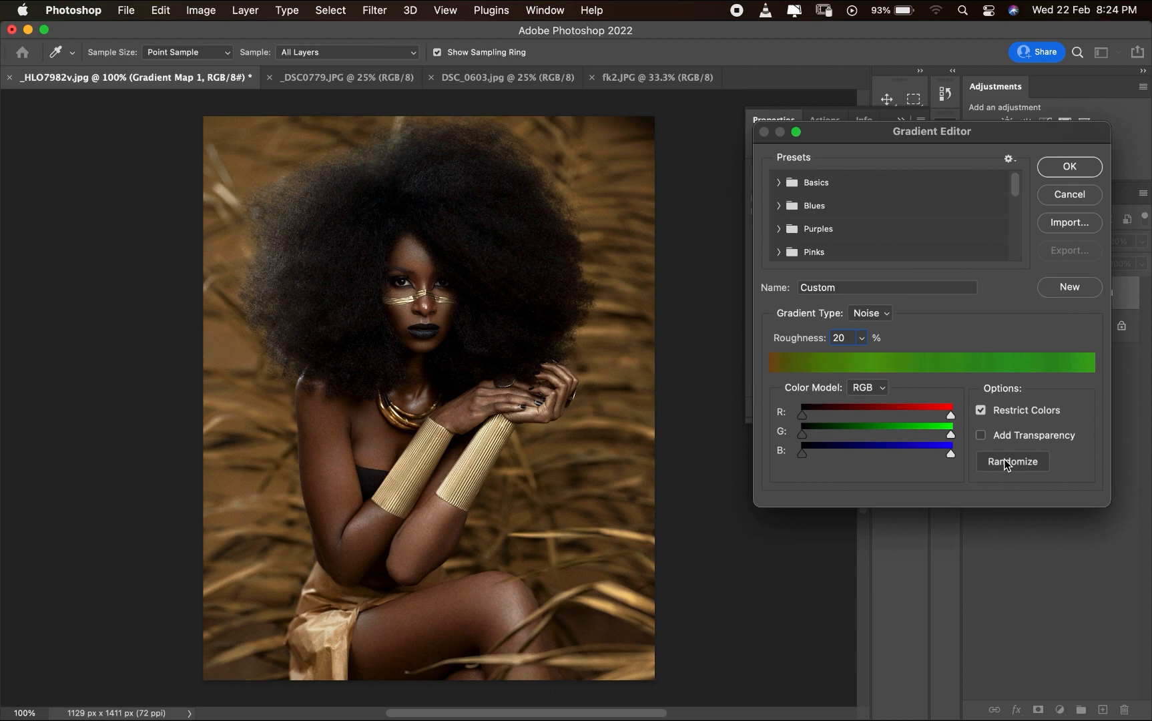
pyautogui.click(1007, 462)
pyautogui.click(1007, 462)
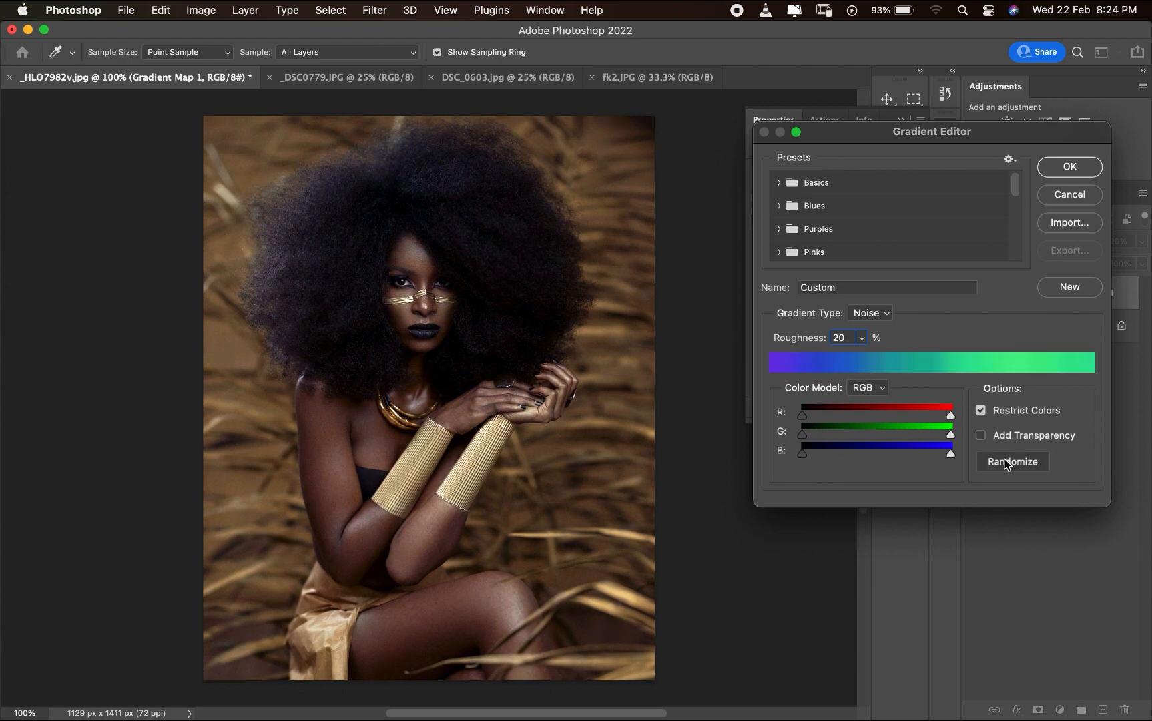
pyautogui.click(1007, 463)
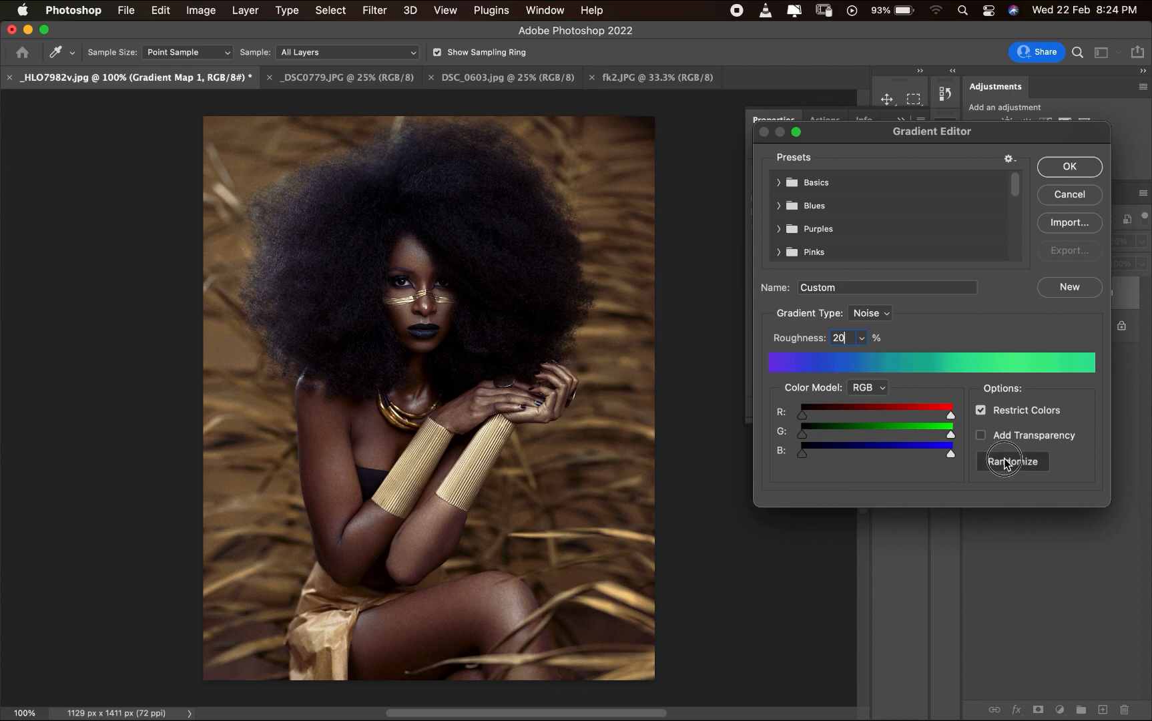
pyautogui.click(1007, 463)
pyautogui.click(1007, 462)
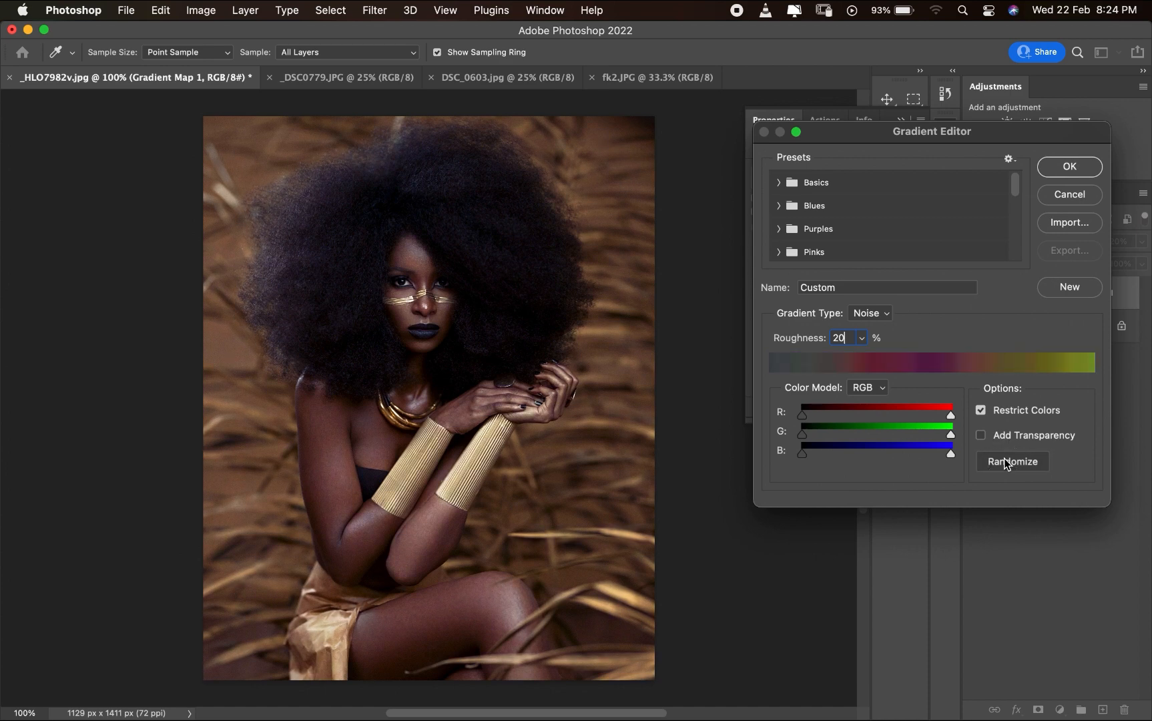
pyautogui.click(1007, 462)
pyautogui.click(1006, 462)
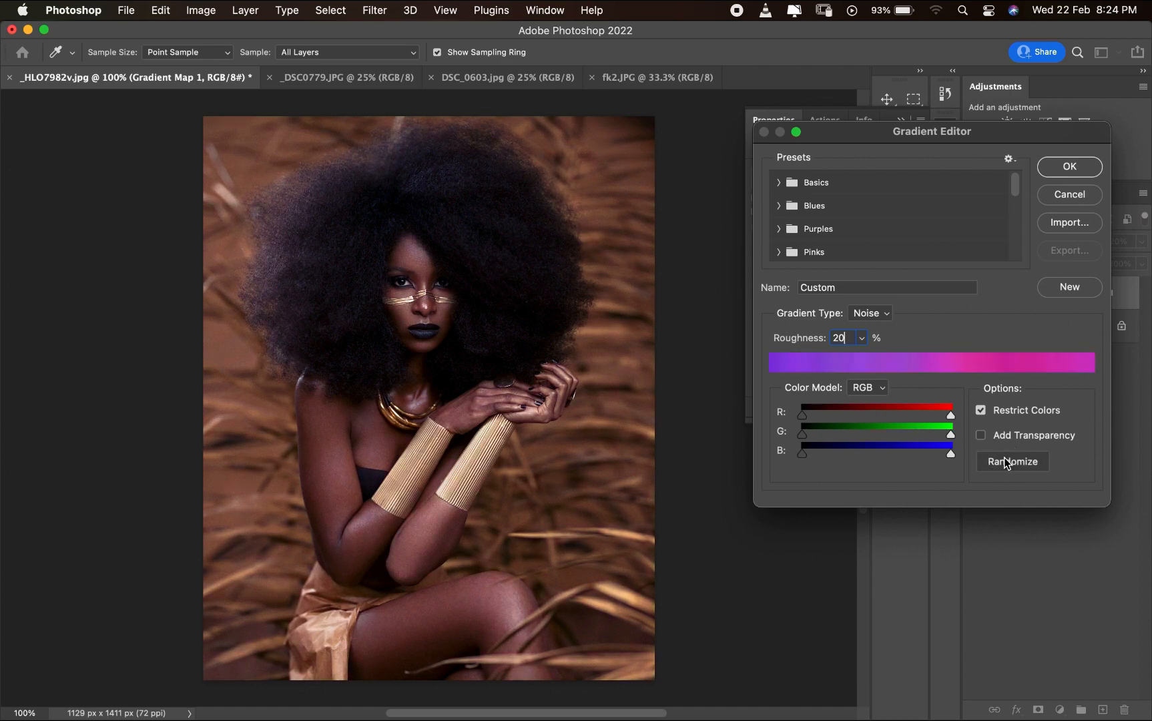
pyautogui.click(1004, 459)
pyautogui.click(1004, 460)
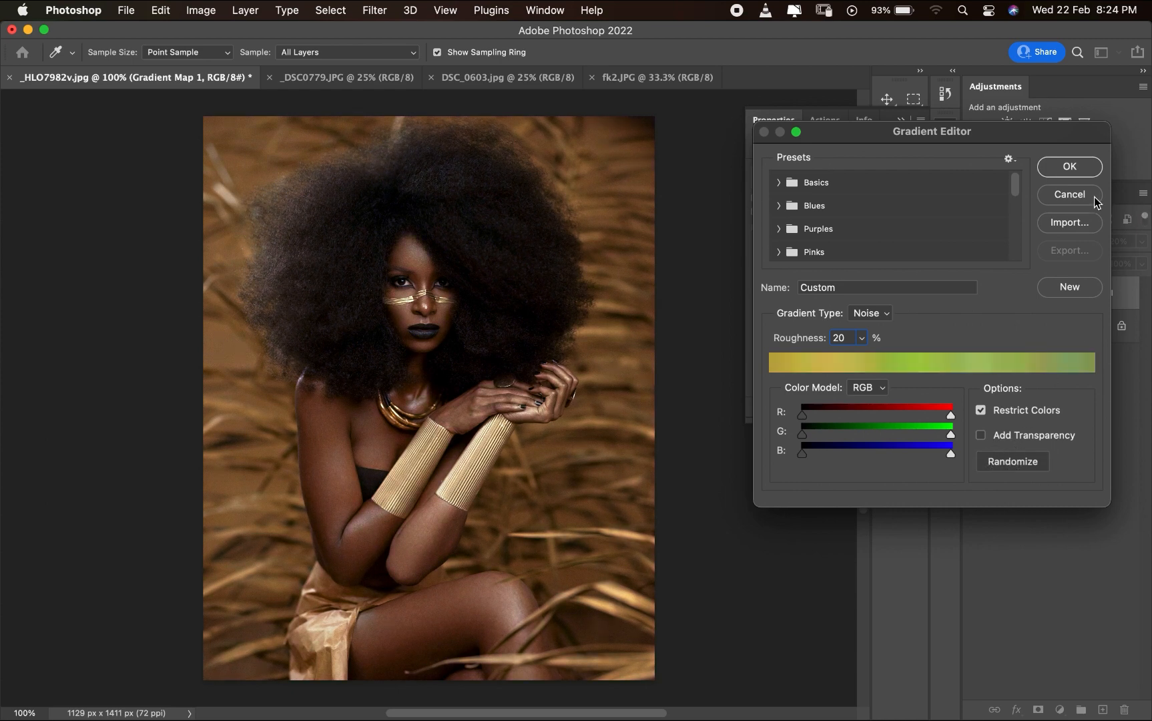
pyautogui.click(1081, 172)
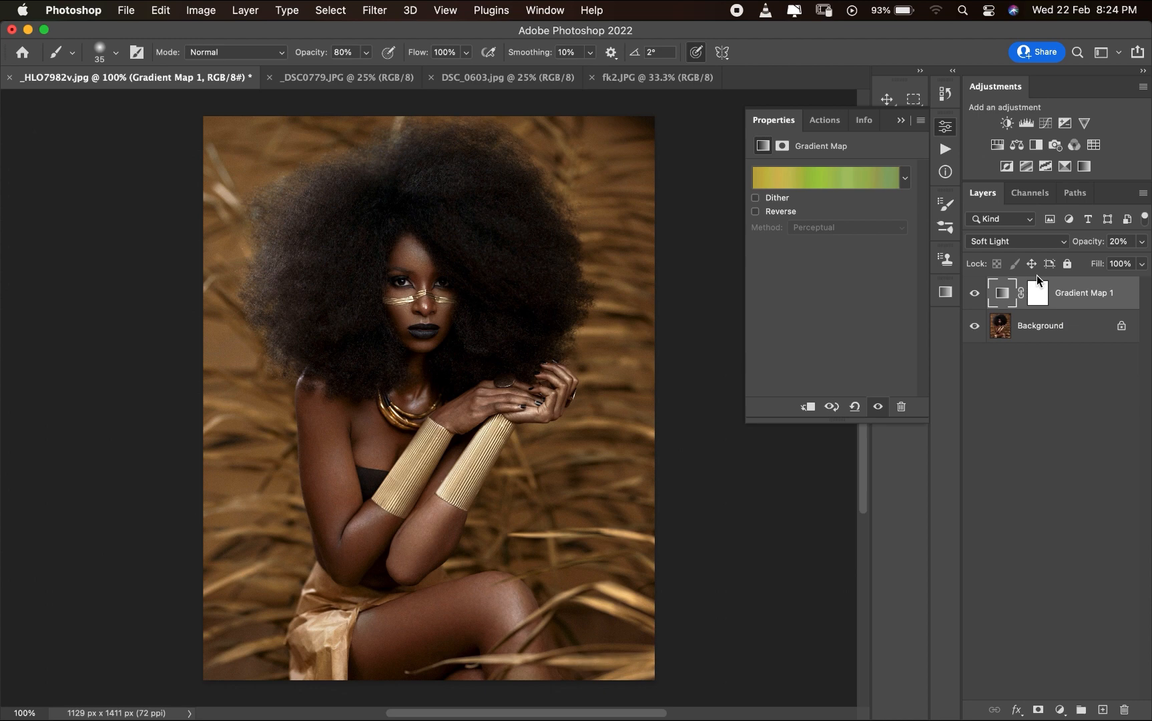
# - Toggle the Gradient Map layer's visibility several times to compare the photo with and without the grading, leaving it shown
pyautogui.click(975, 293)
pyautogui.click(976, 294)
pyautogui.click(976, 294)
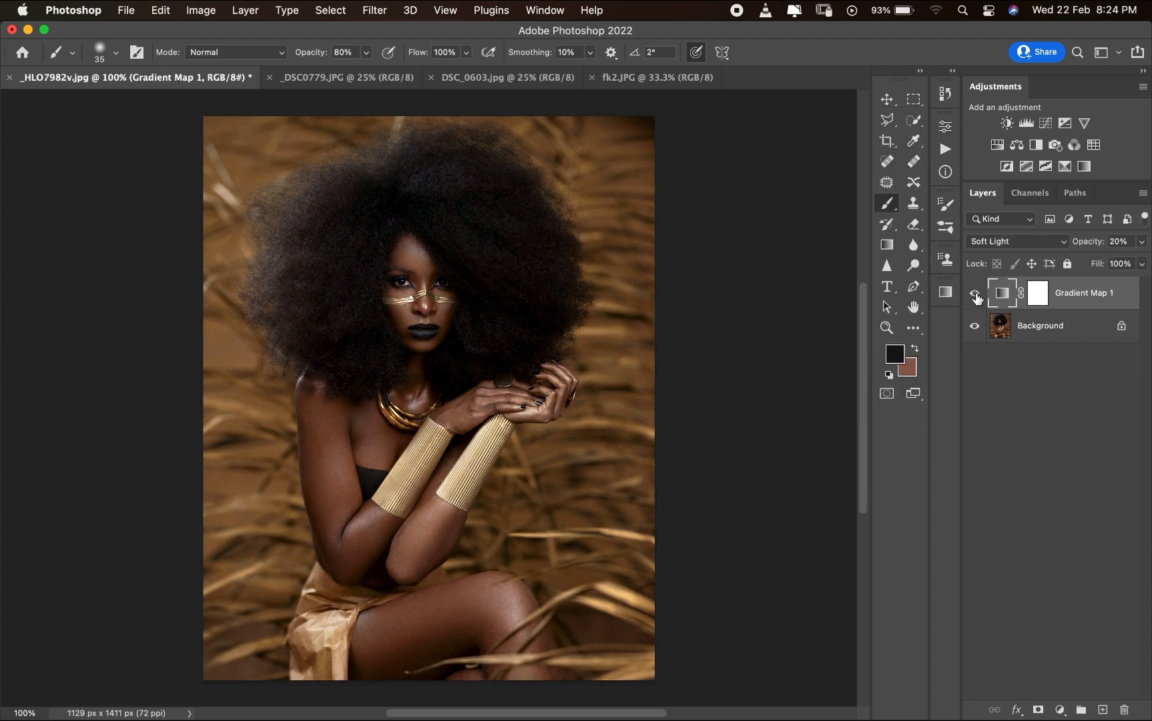
pyautogui.click(975, 295)
pyautogui.click(975, 294)
pyautogui.click(975, 295)
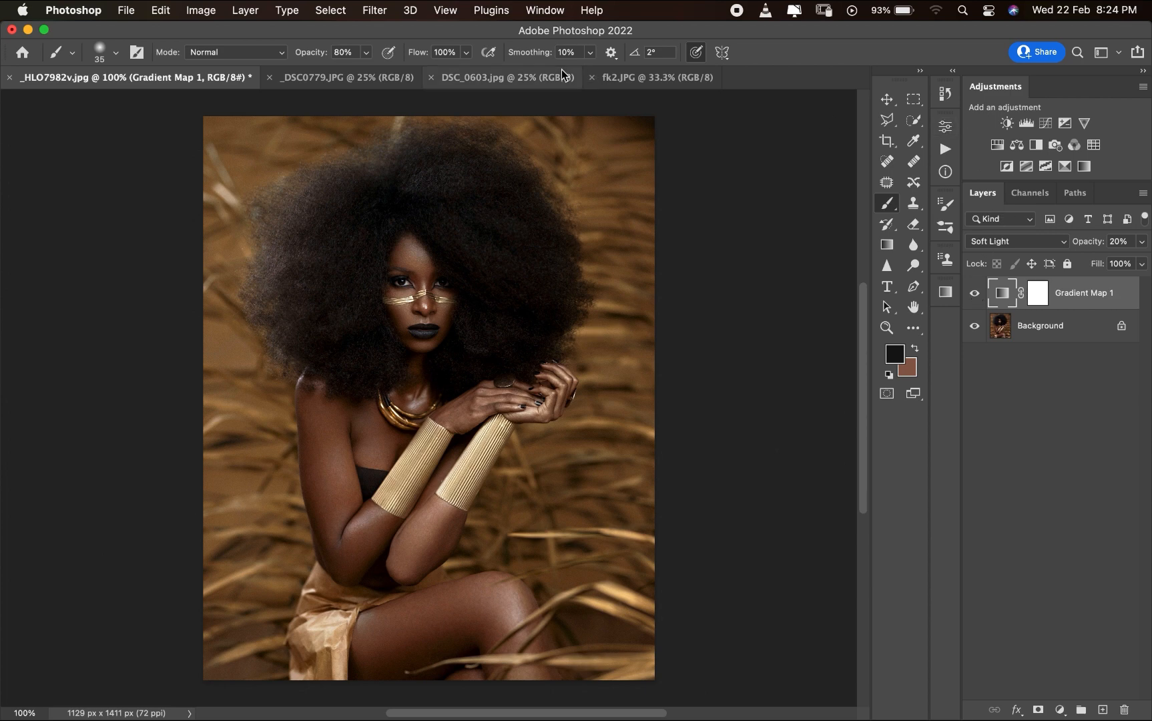
# - Take a history snapshot of the graded photo and compare it with the original image state, ending on the snapshot
pyautogui.click(541, 11)
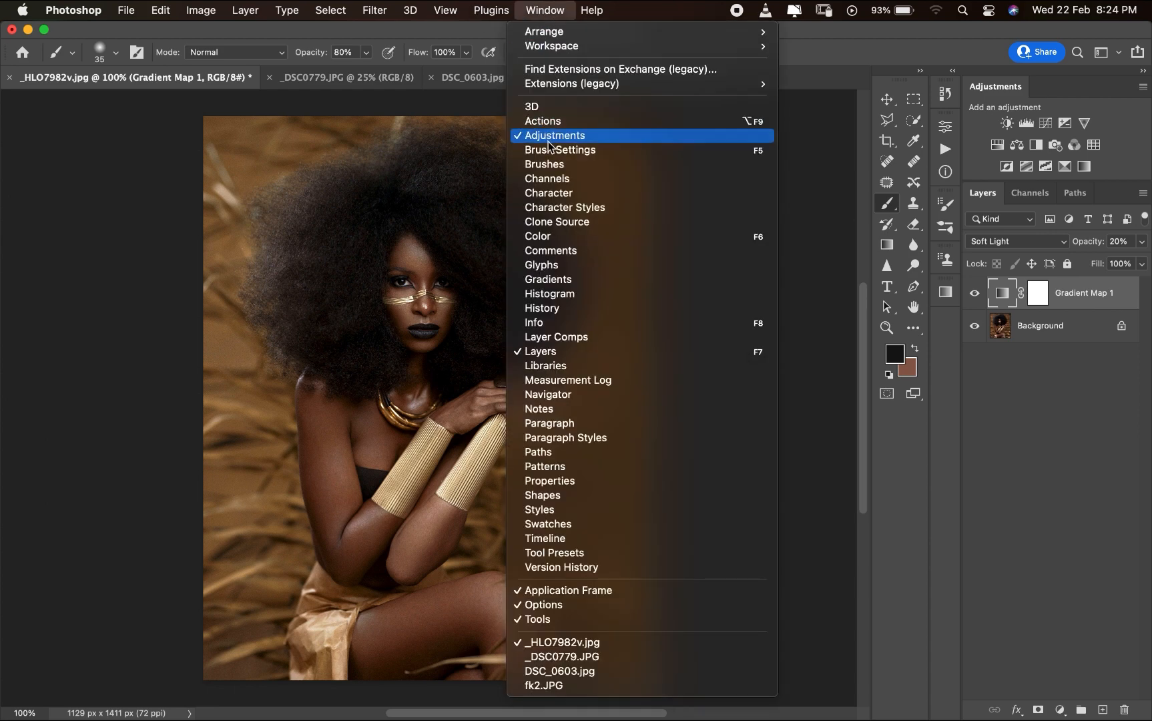
pyautogui.click(562, 308)
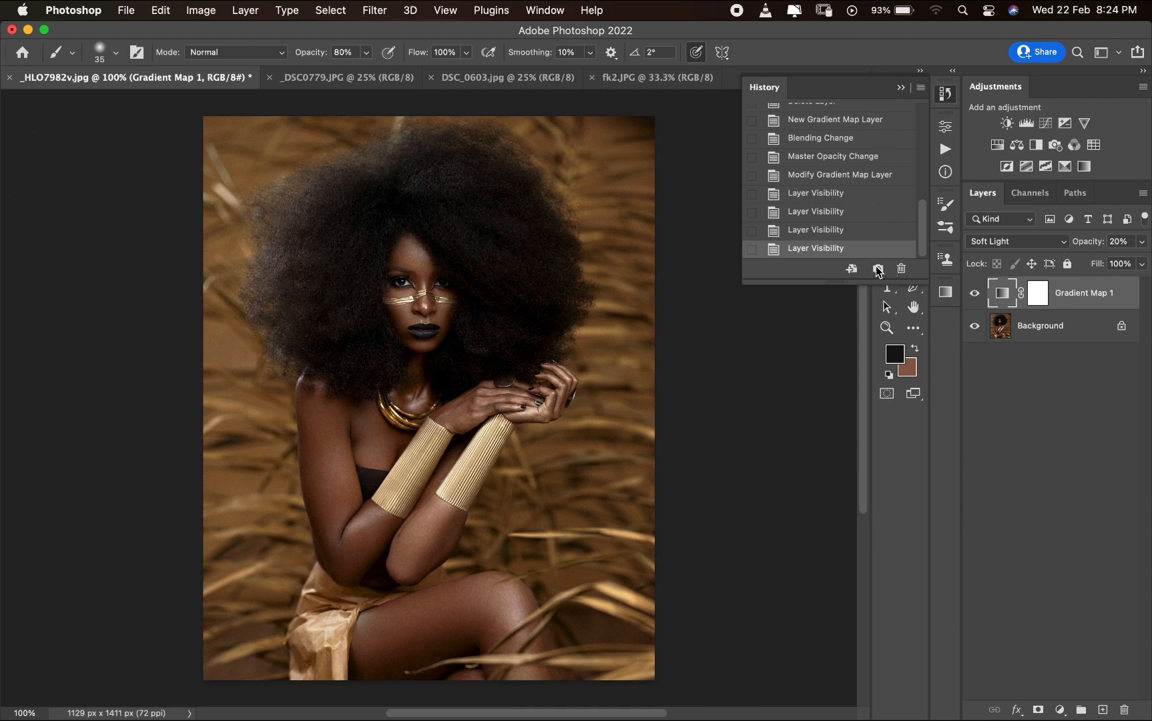
pyautogui.moveTo(920, 234); pyautogui.dragTo(918, 122)
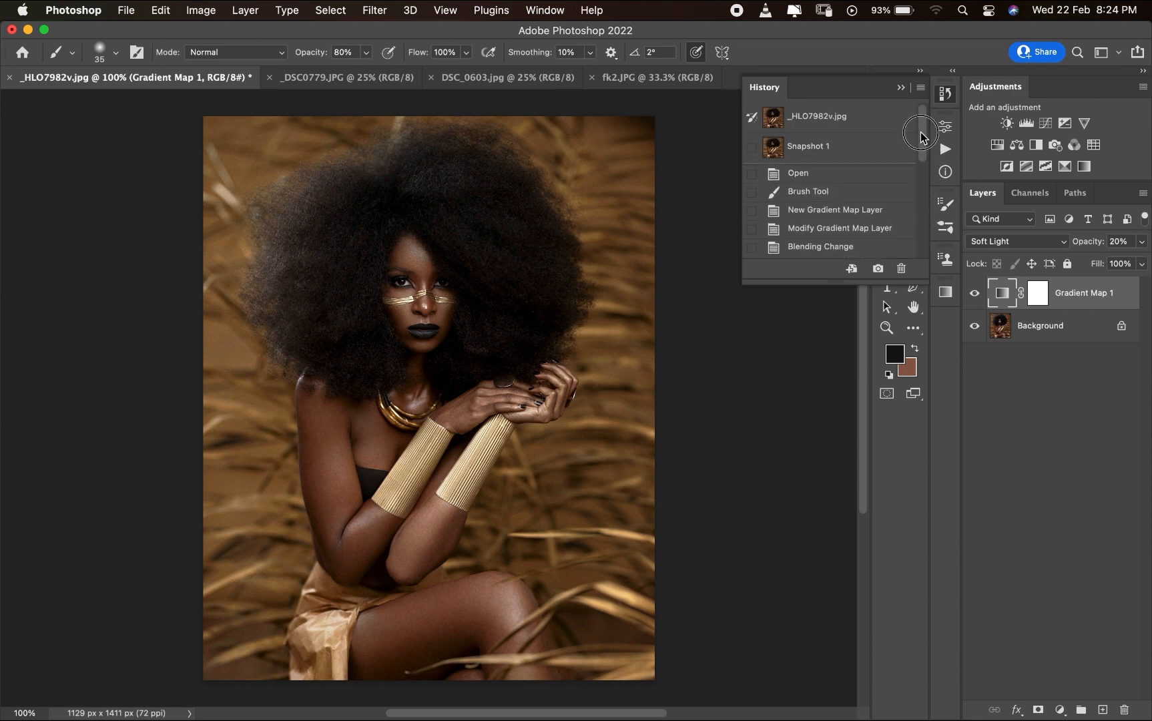
pyautogui.click(801, 151)
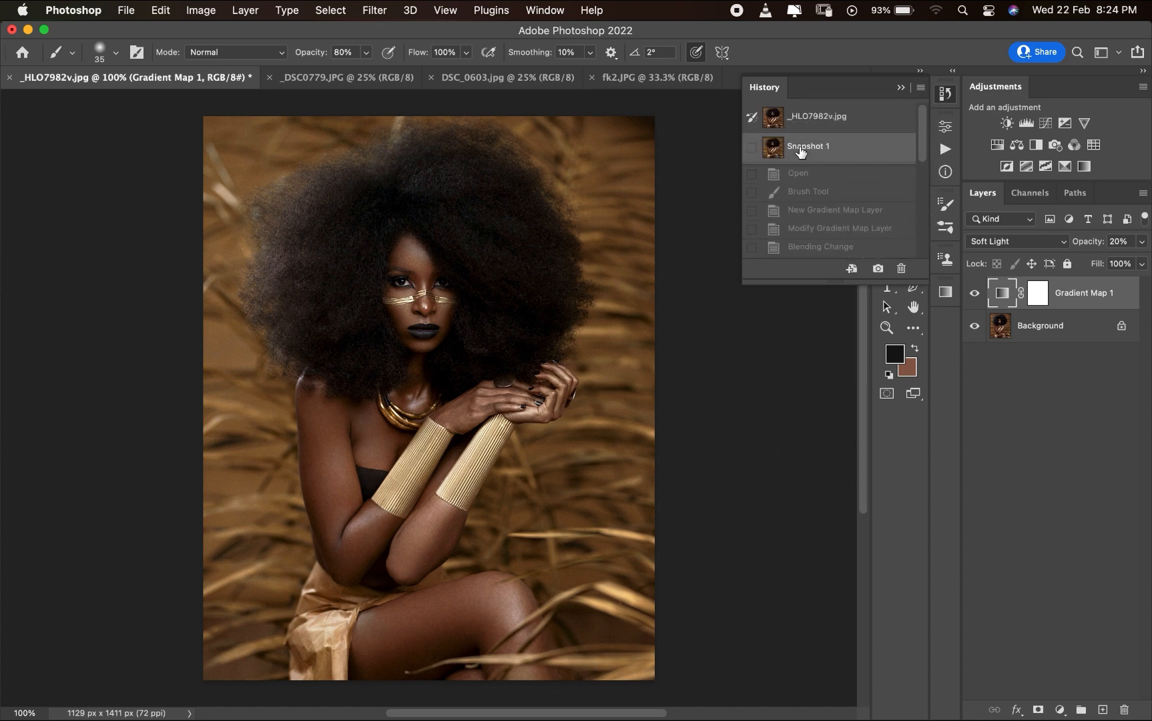
pyautogui.click(833, 124)
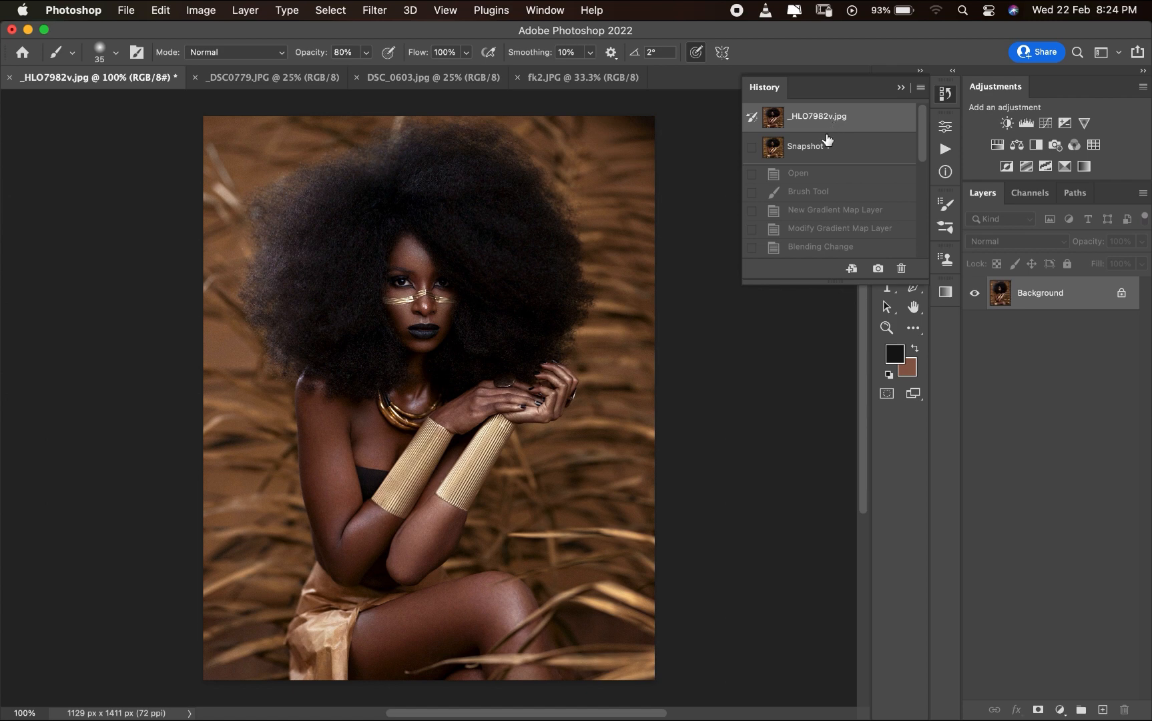
pyautogui.click(821, 151)
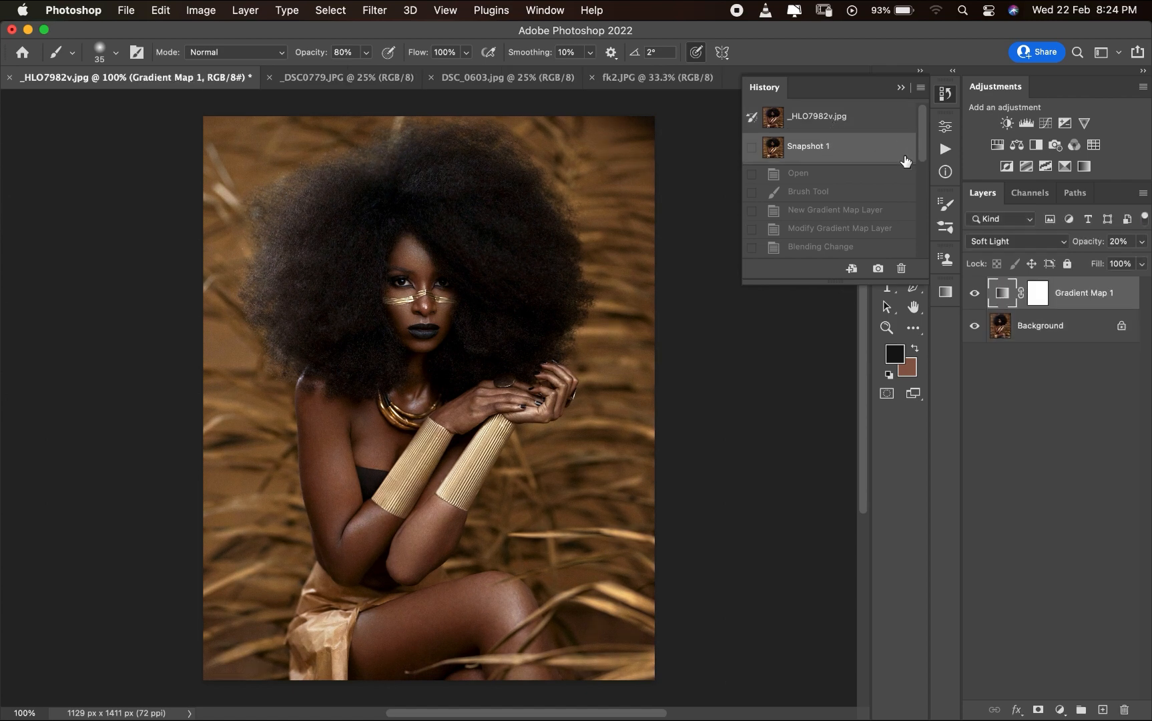
# - Randomize the Gradient Map layer's noise gradient repeatedly until it runs from orange to teal, and accept it
pyautogui.click(1005, 294)
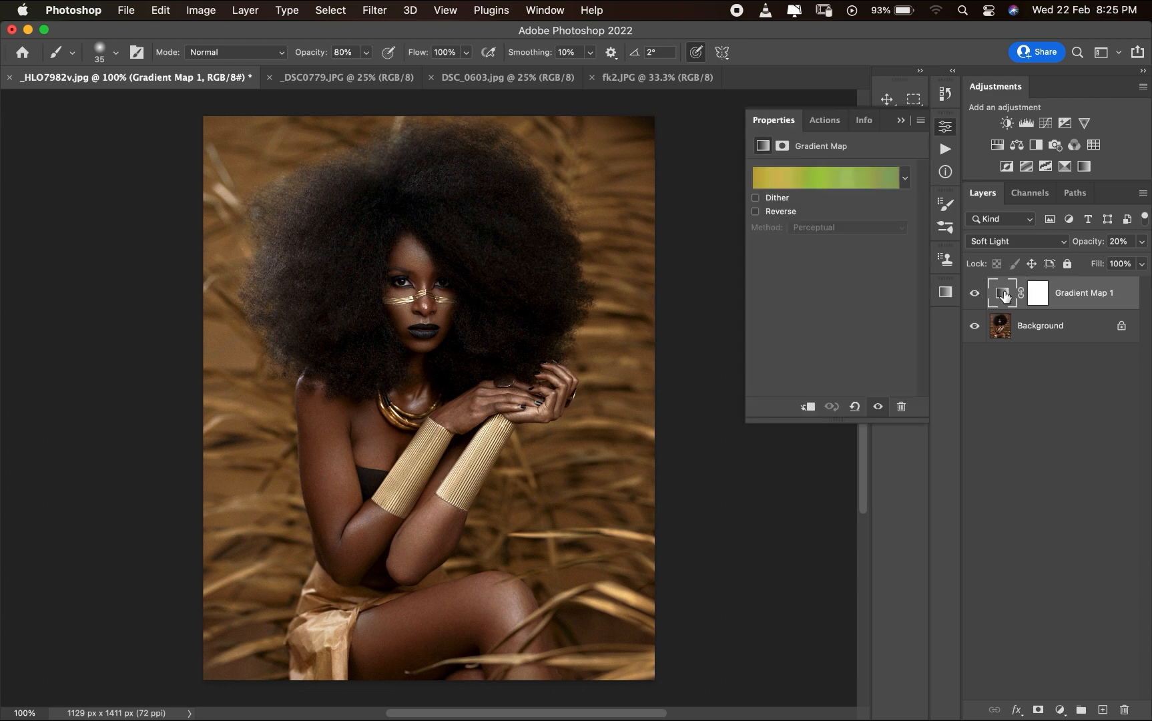
pyautogui.click(837, 186)
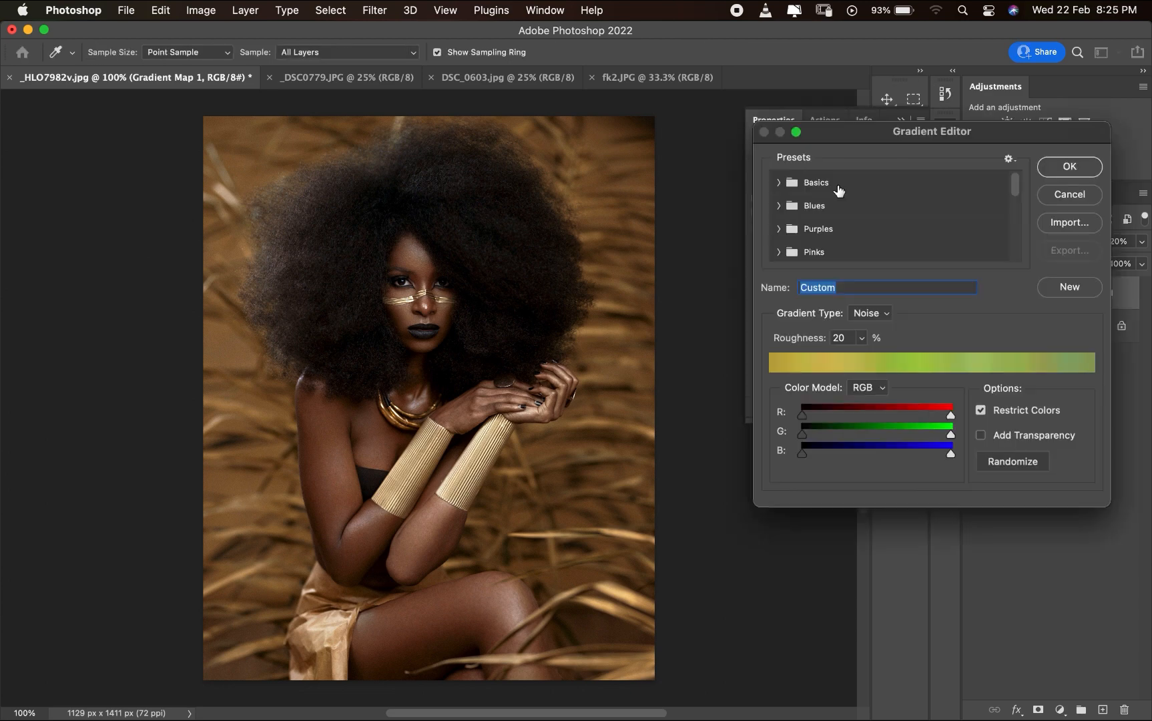
pyautogui.click(1000, 460)
pyautogui.click(1000, 461)
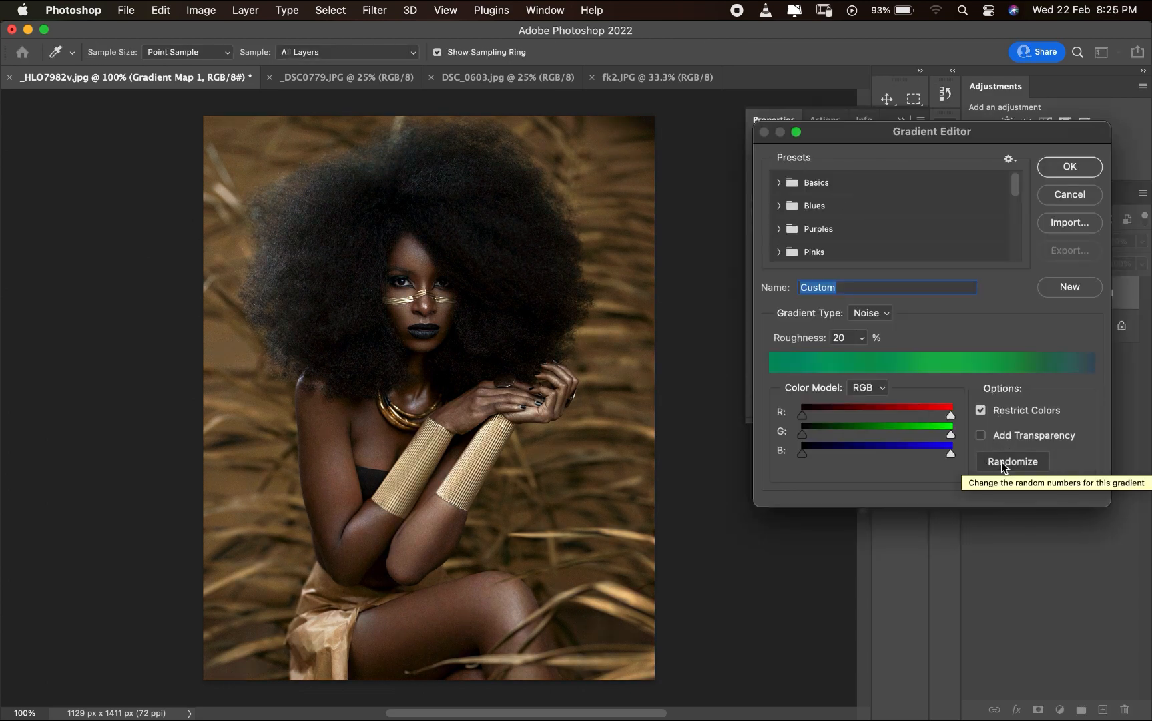
pyautogui.click(1000, 460)
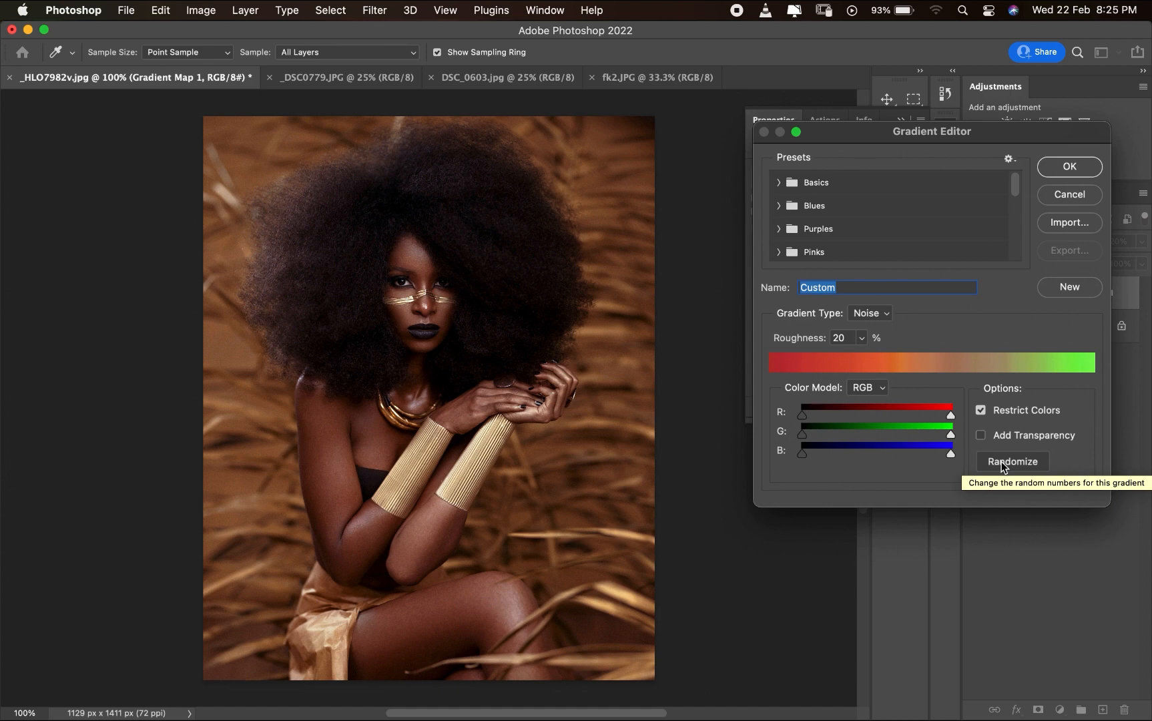
pyautogui.click(1001, 461)
pyautogui.click(1000, 460)
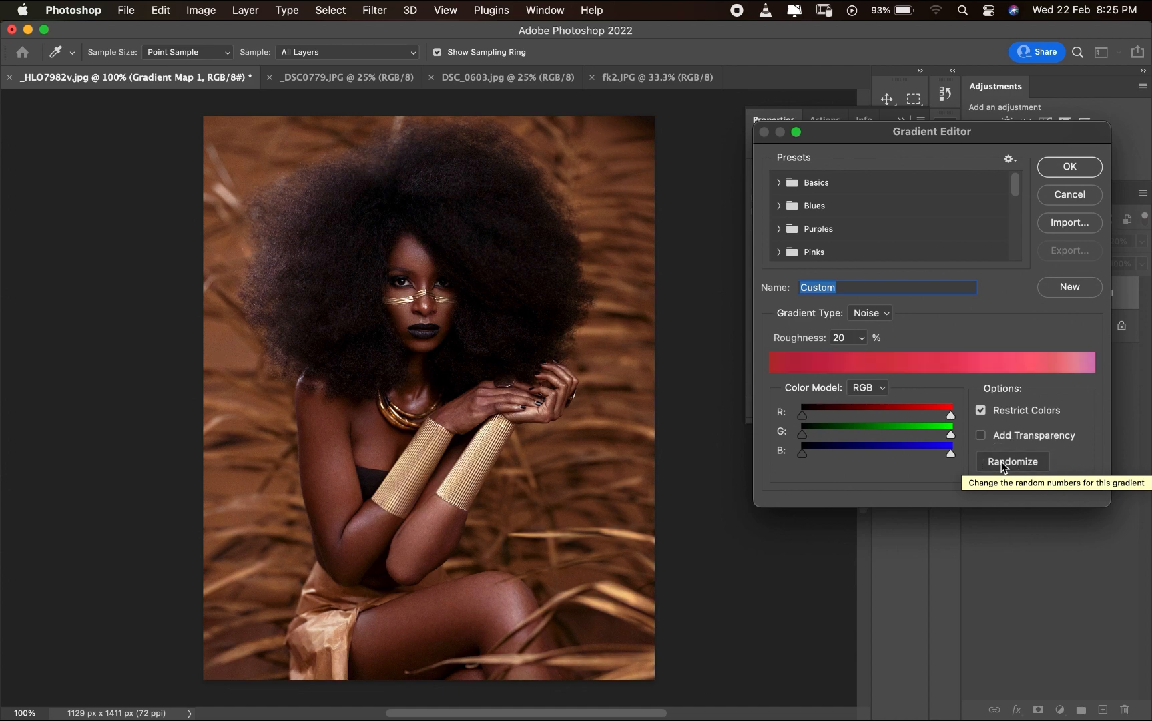
pyautogui.click(1000, 461)
pyautogui.click(1001, 460)
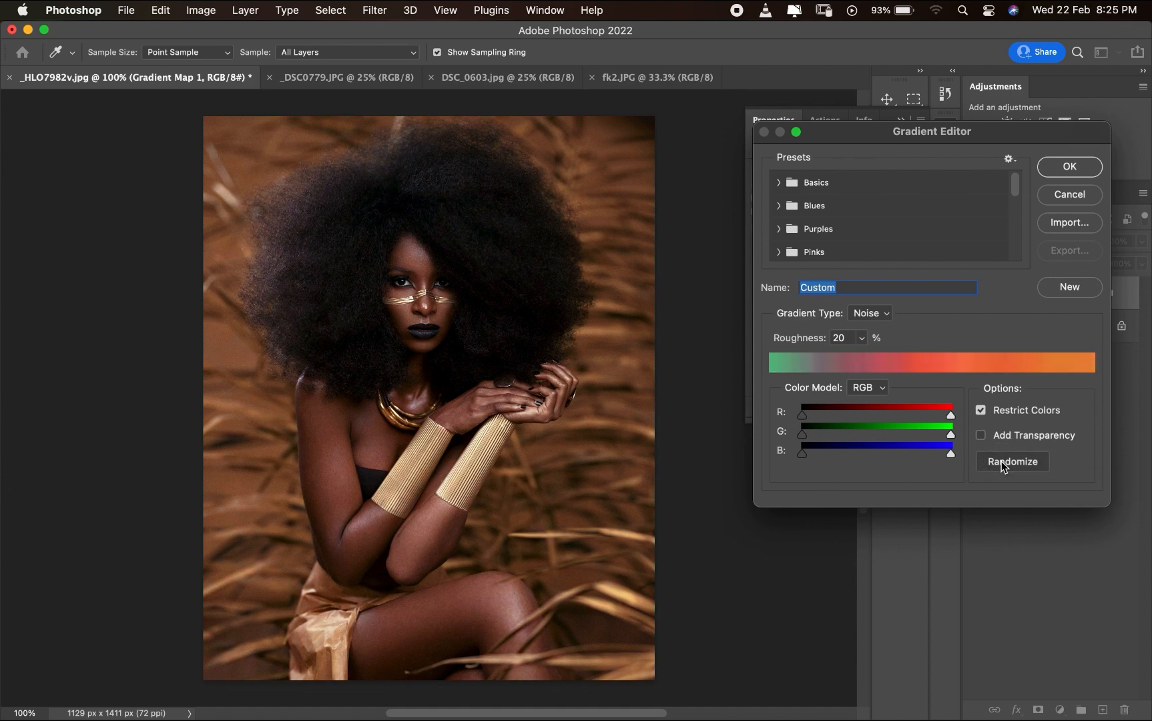
pyautogui.click(1002, 463)
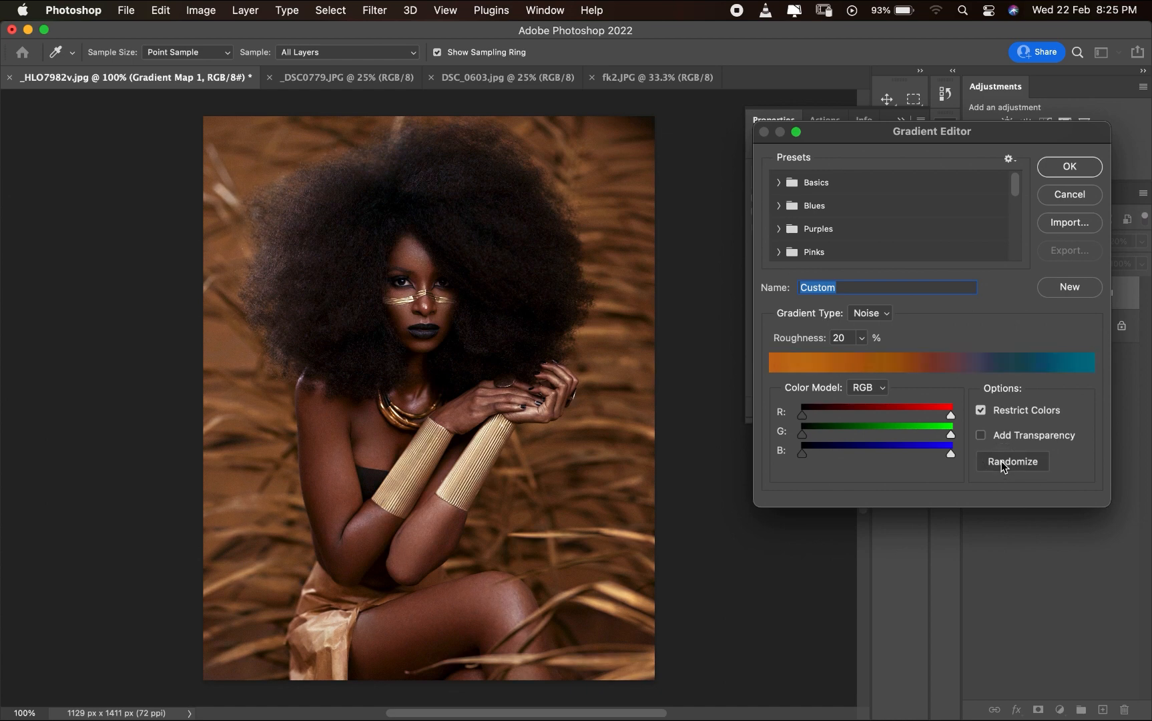
pyautogui.click(1055, 172)
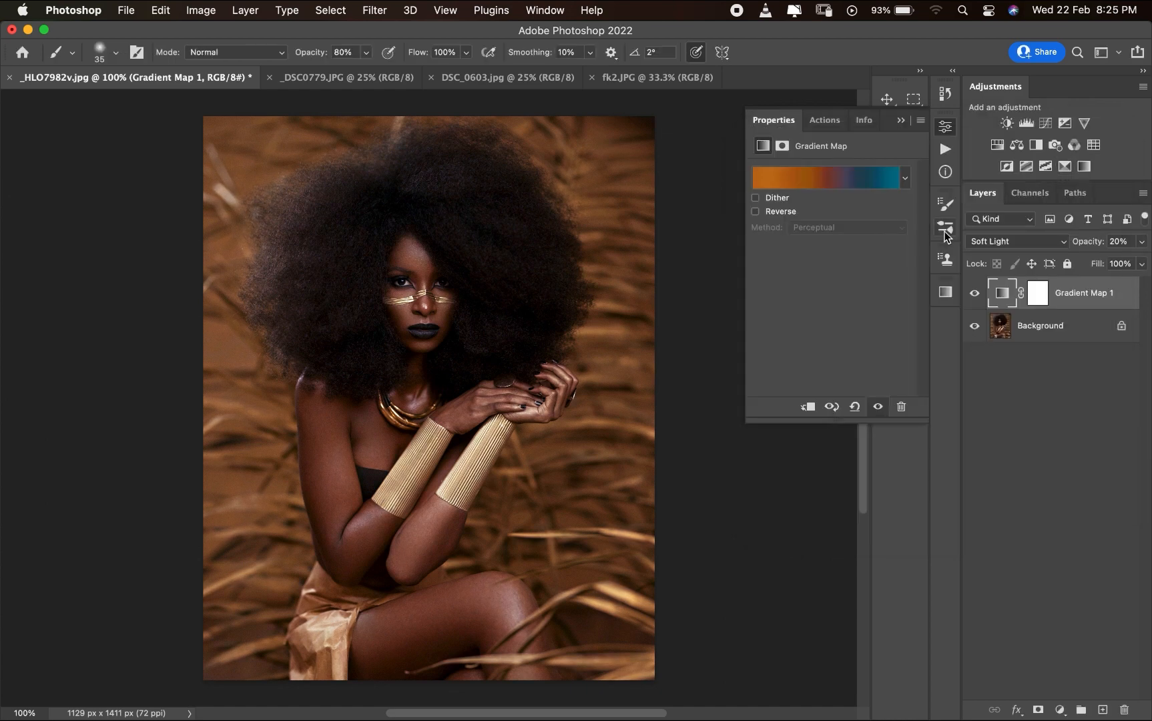
# - Take a second history snapshot of the orange-toned grade and compare it with Snapshot 1, ending on the new one
pyautogui.click(545, 10)
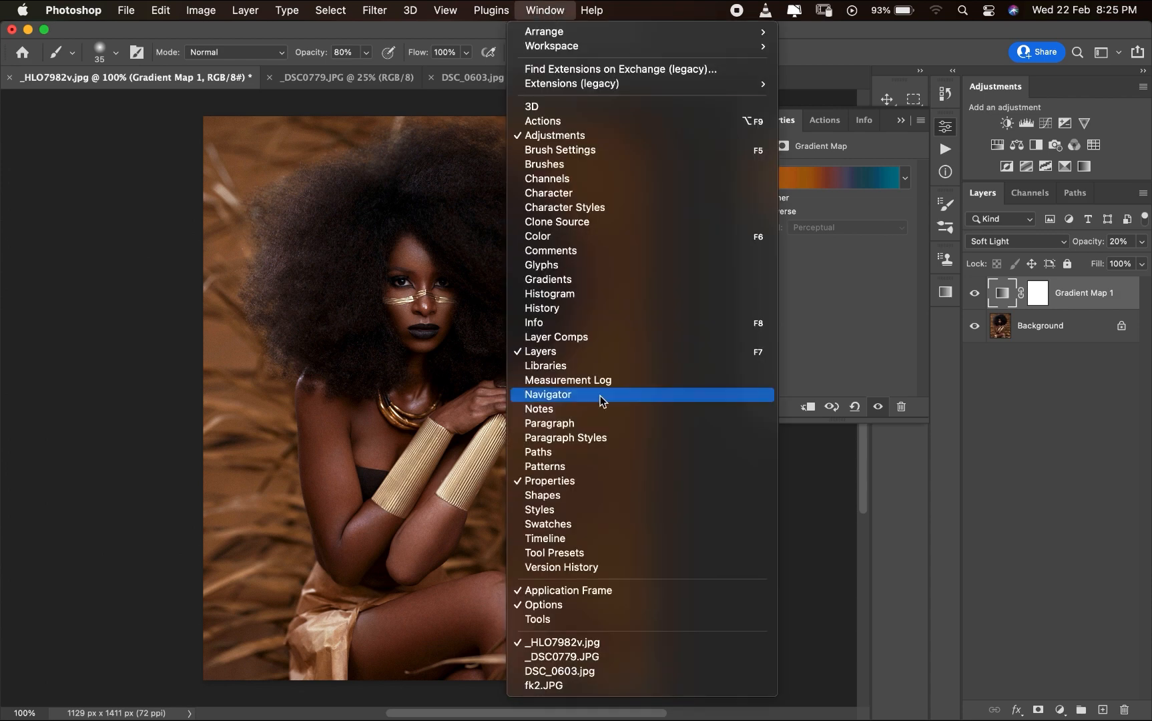
pyautogui.click(541, 307)
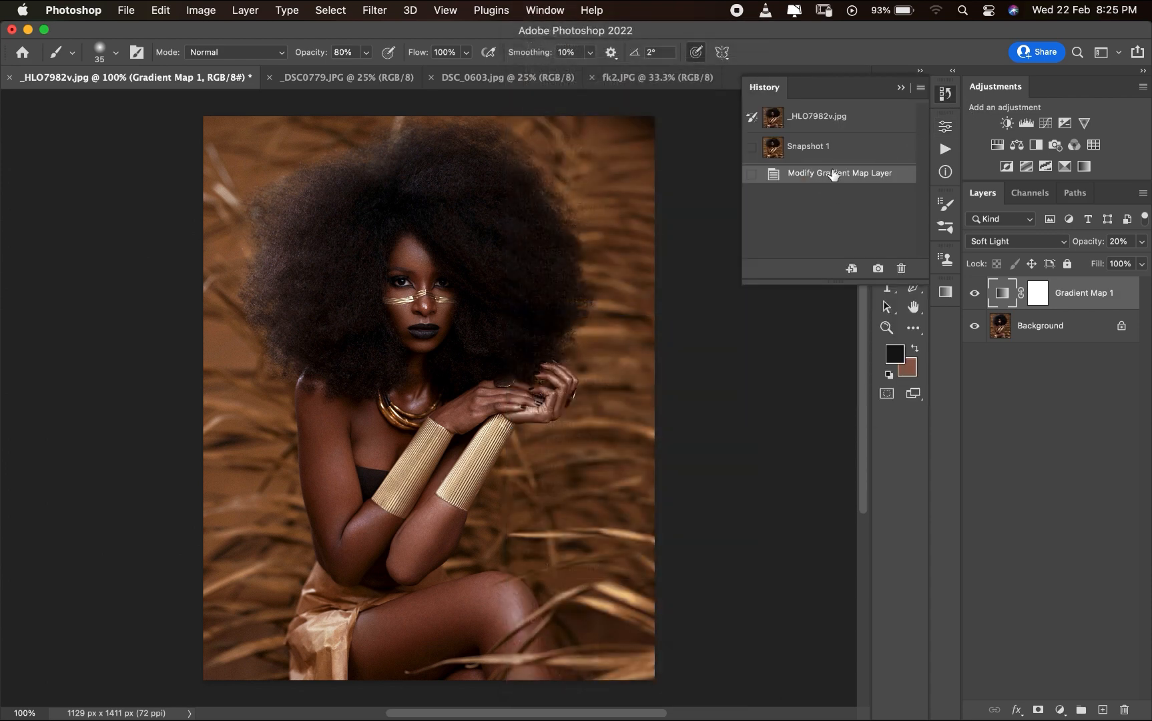
pyautogui.click(878, 269)
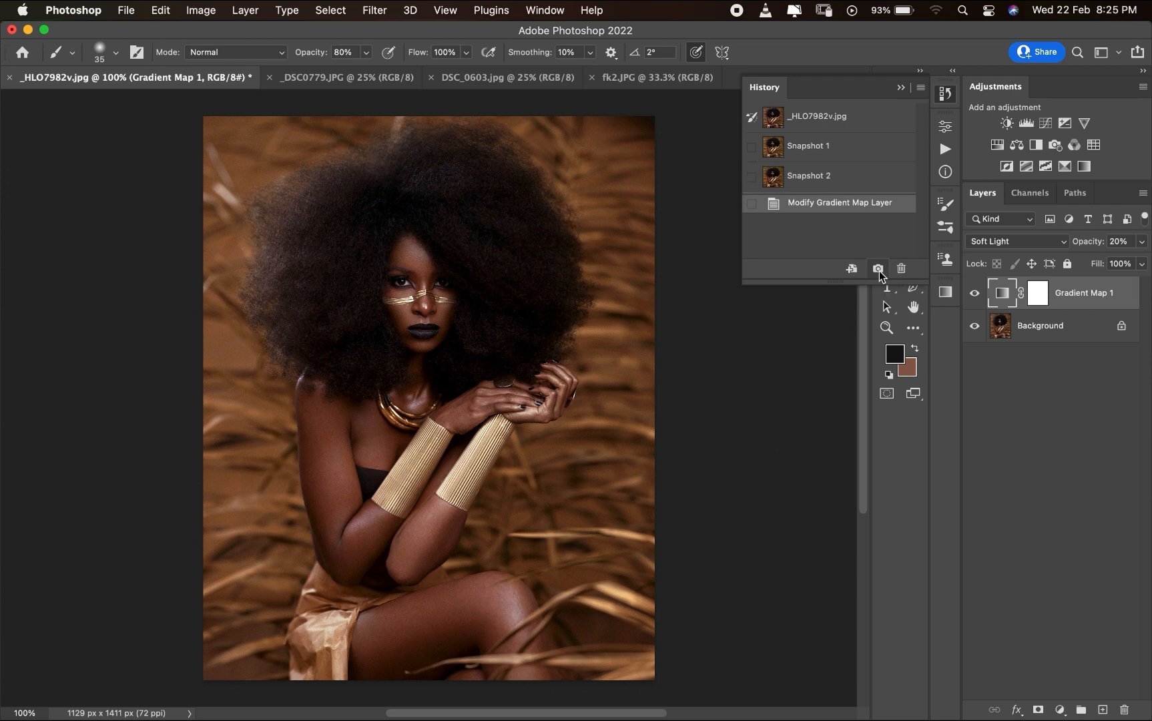
pyautogui.click(823, 152)
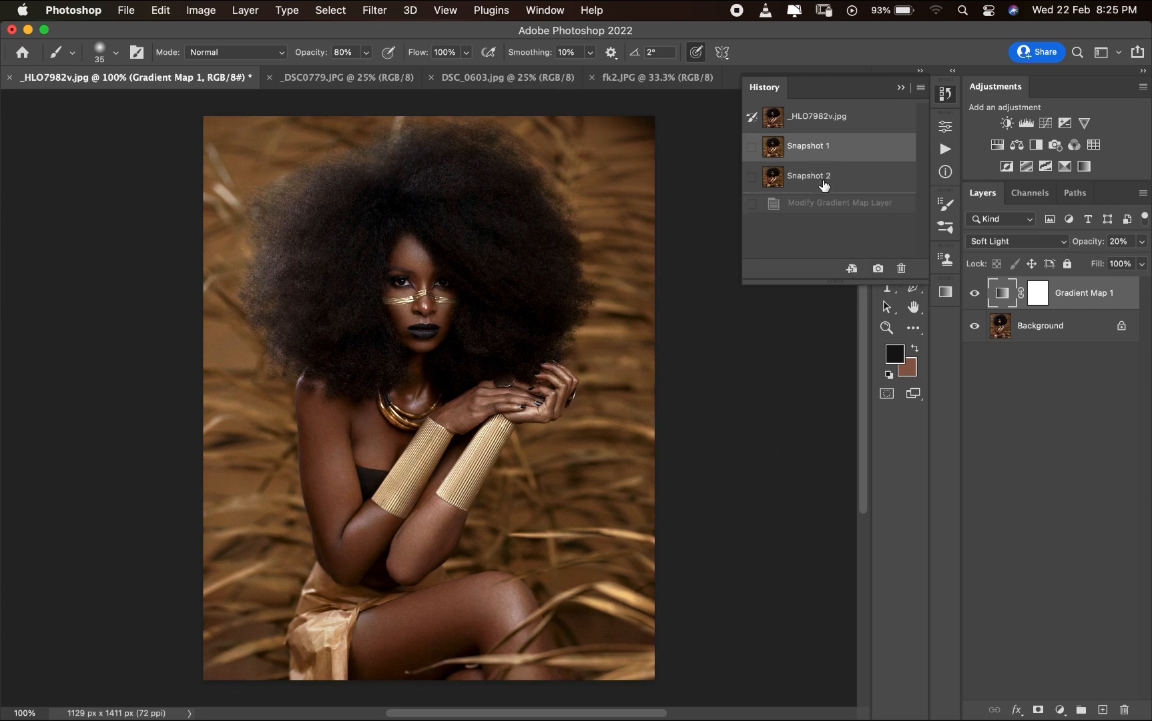
pyautogui.click(824, 178)
pyautogui.click(935, 99)
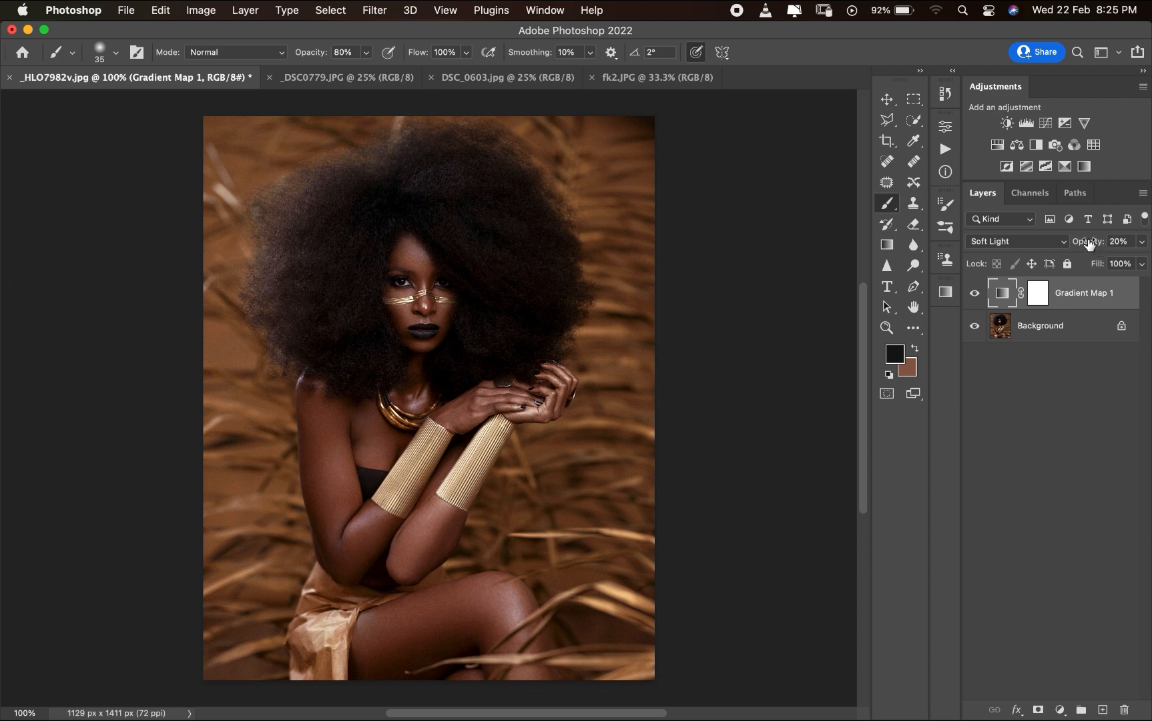
pyautogui.click(1116, 242)
pyautogui.moveTo(1119, 243); pyautogui.dragTo(1087, 245)
# - In the _DSC0779.JPG photo, add a Gradient Map adjustment layer with Soft Light blending at 20% opacity
pyautogui.click(377, 81)
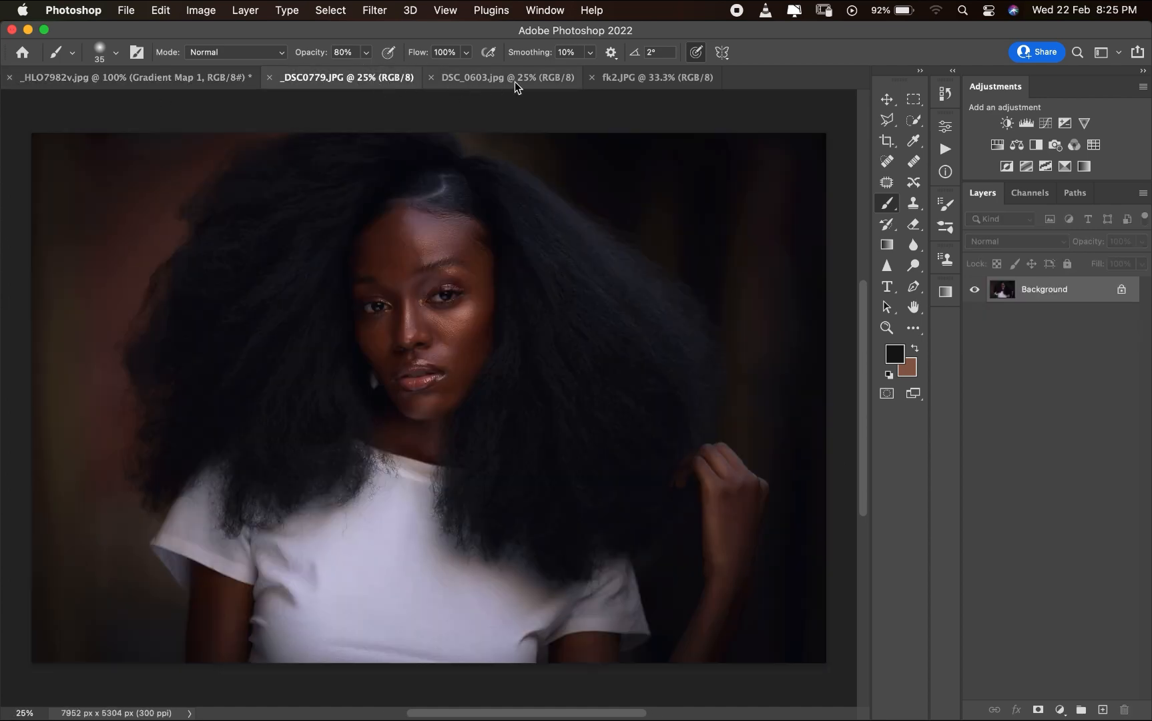
pyautogui.click(1060, 709)
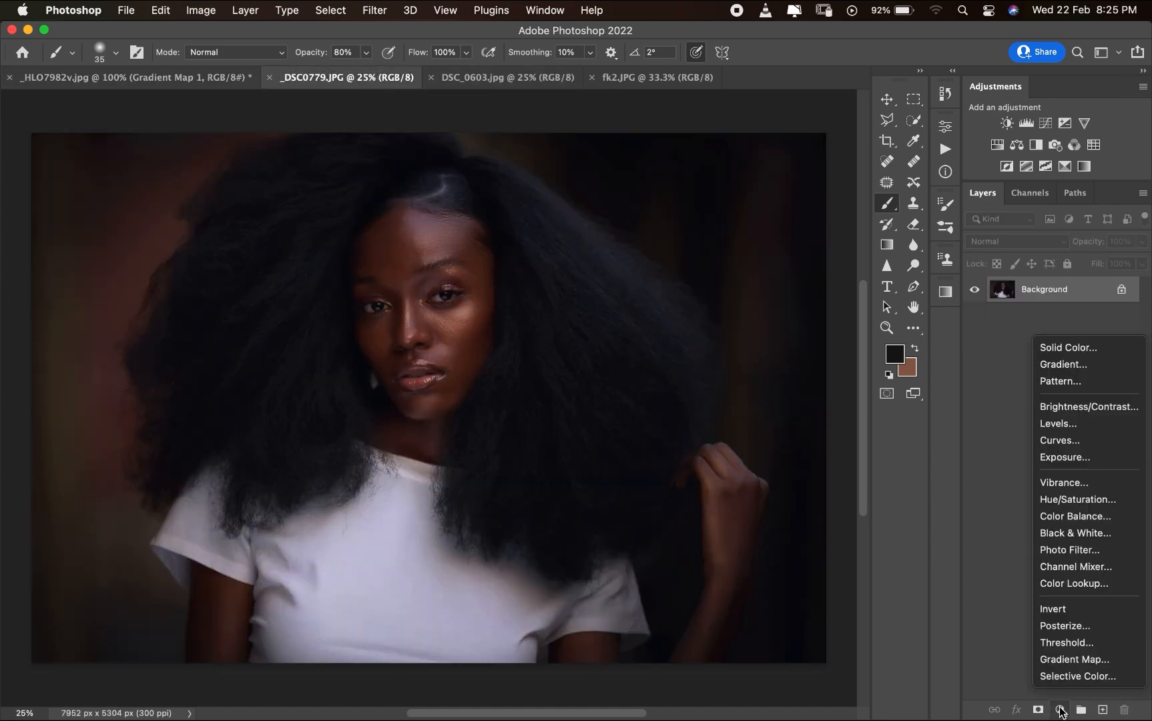
pyautogui.click(1074, 659)
pyautogui.click(1030, 246)
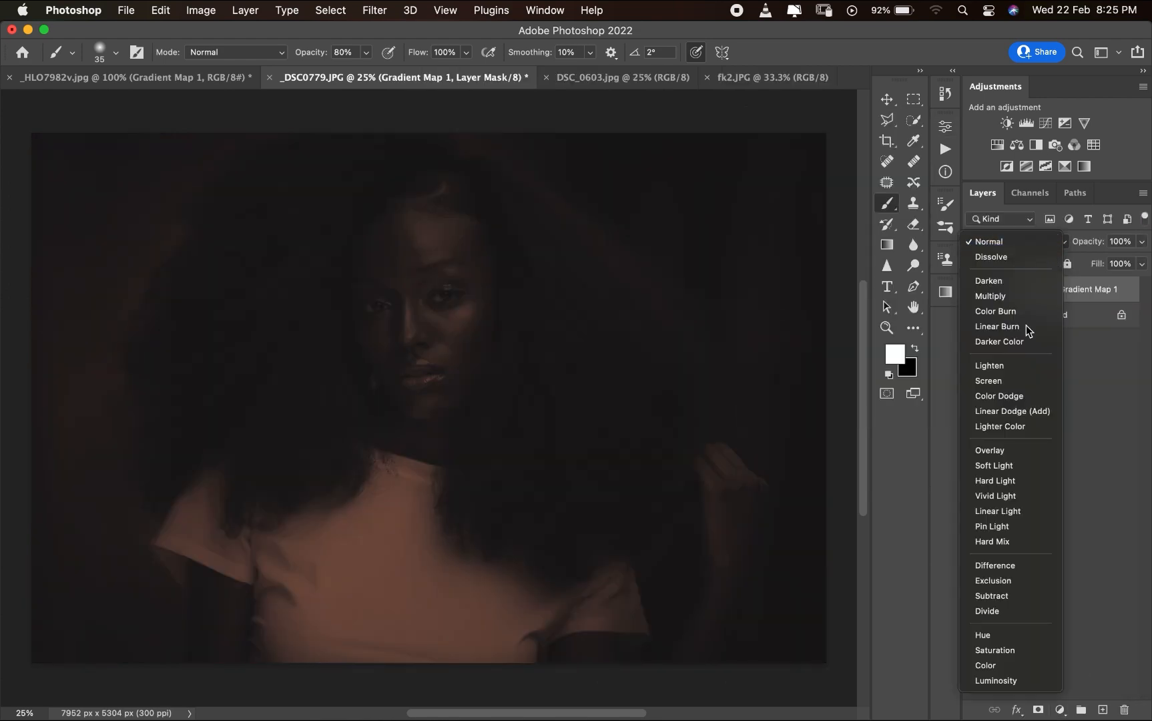
pyautogui.click(1006, 465)
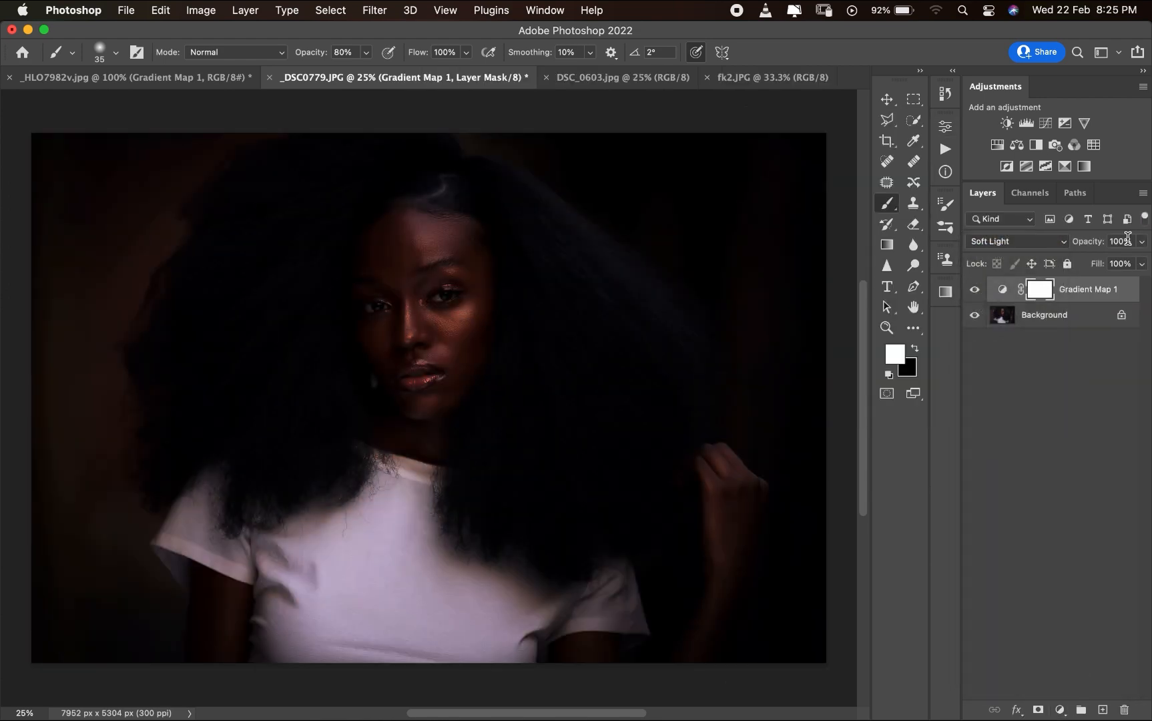
pyautogui.write('20')
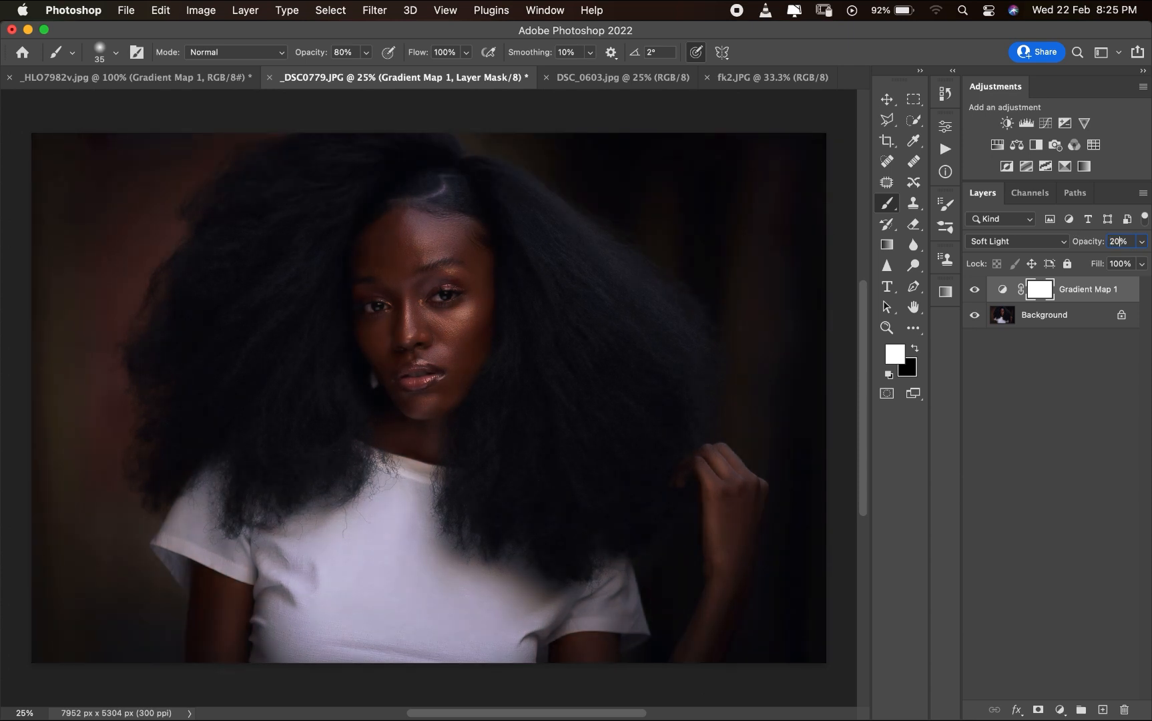
# - Set the new Gradient Map layer's gradient type to Noise with a roughness of 20%
pyautogui.doubleClick(1002, 290)
pyautogui.click(842, 189)
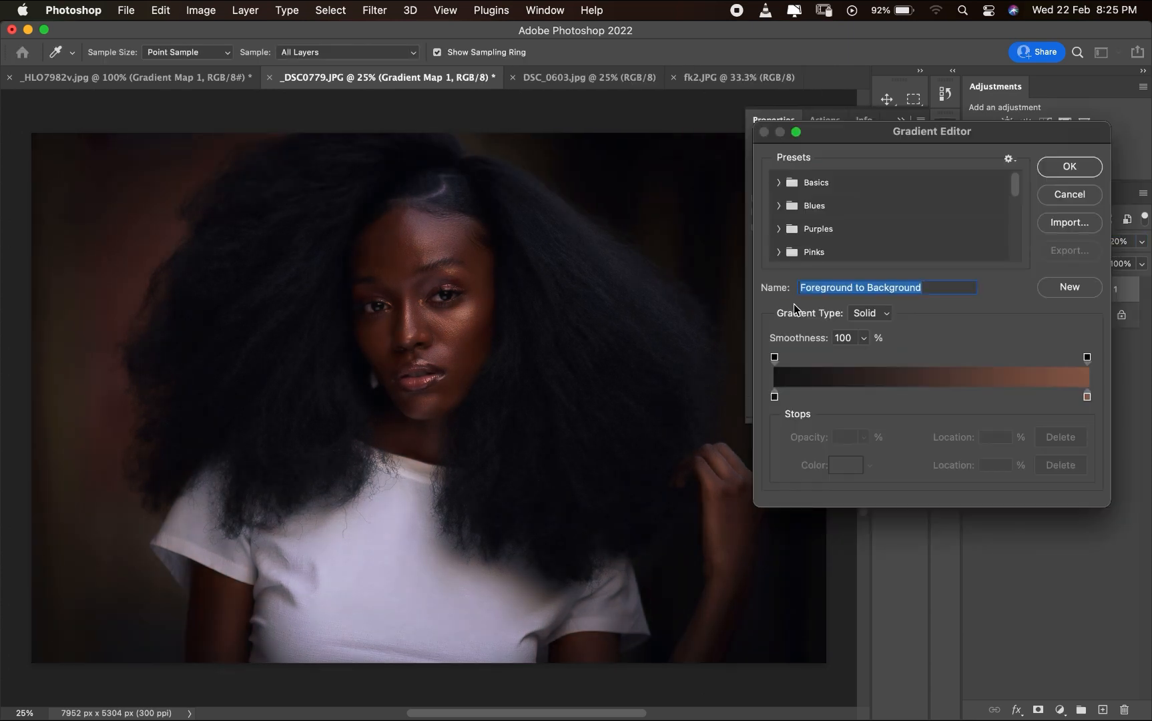
pyautogui.click(884, 316)
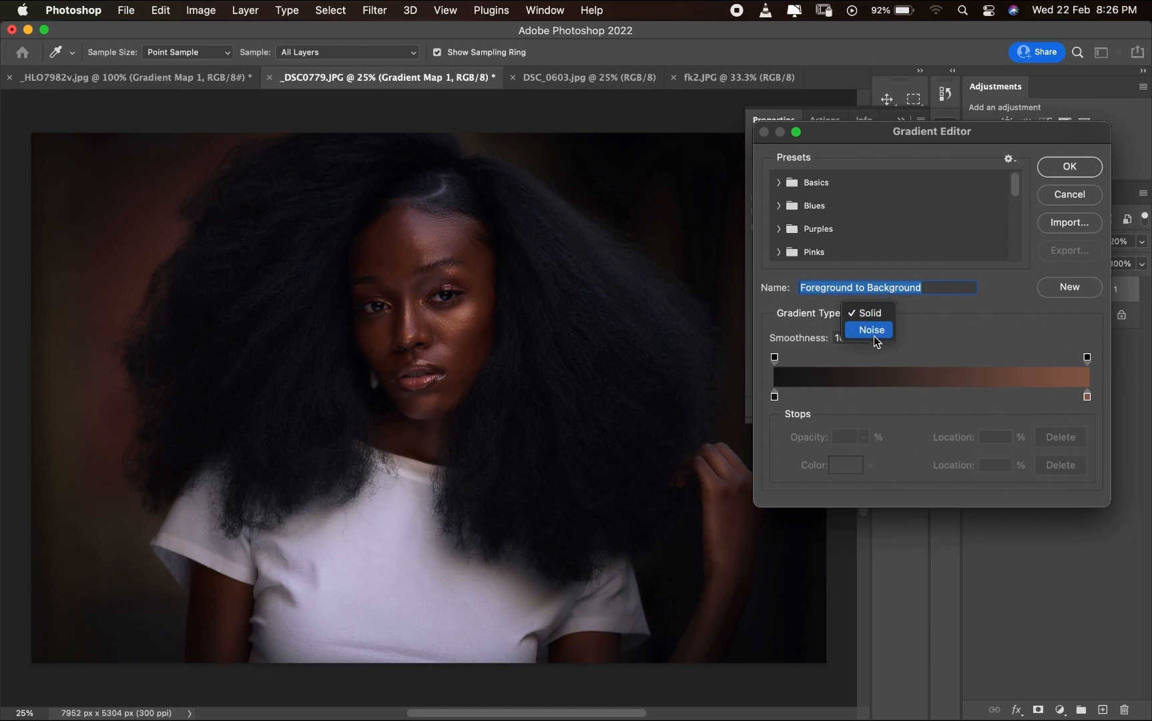
pyautogui.click(872, 329)
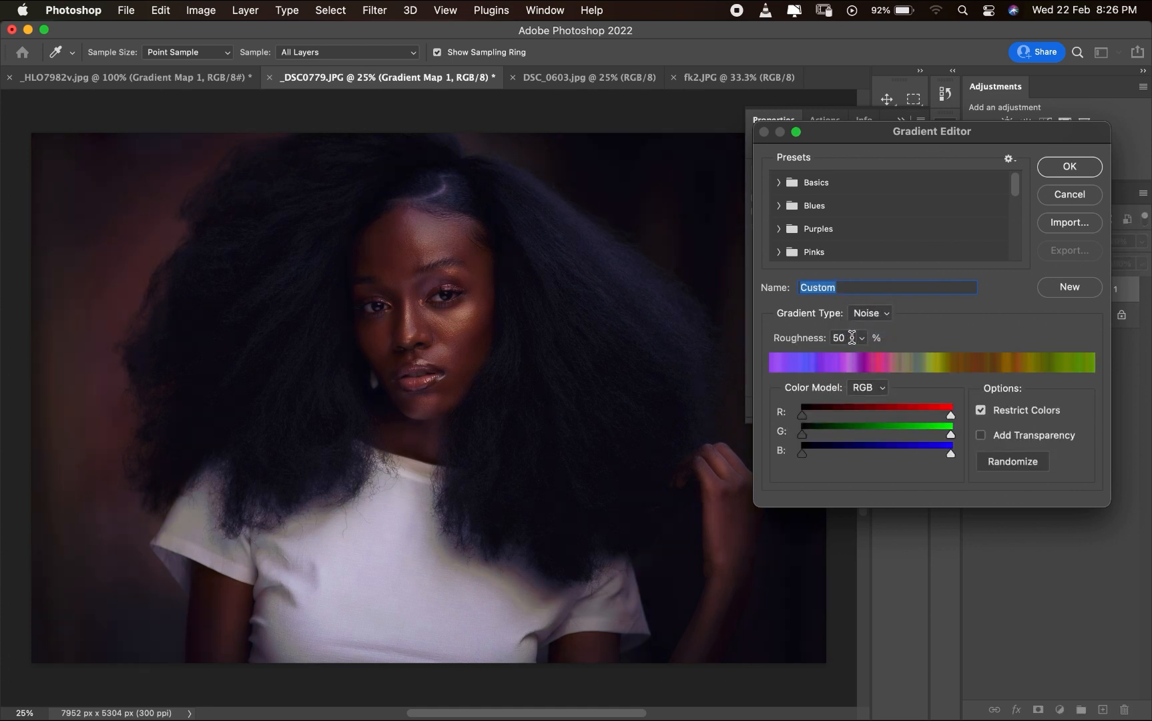
pyautogui.click(851, 337)
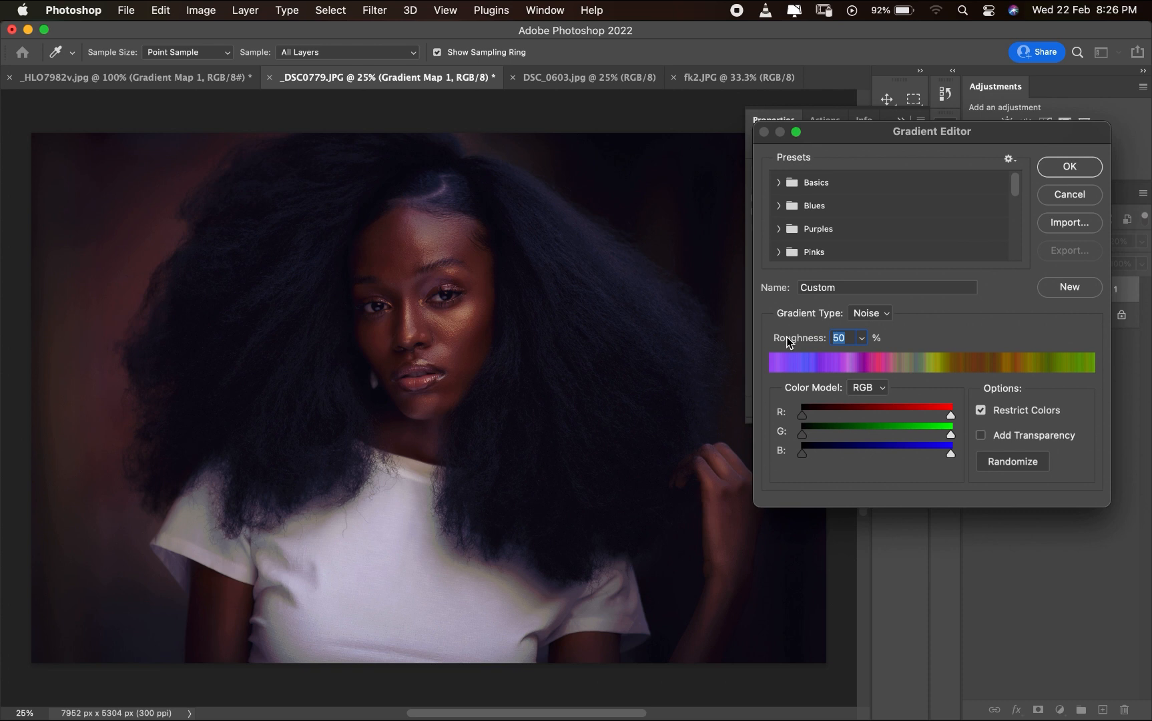
pyautogui.write('20')
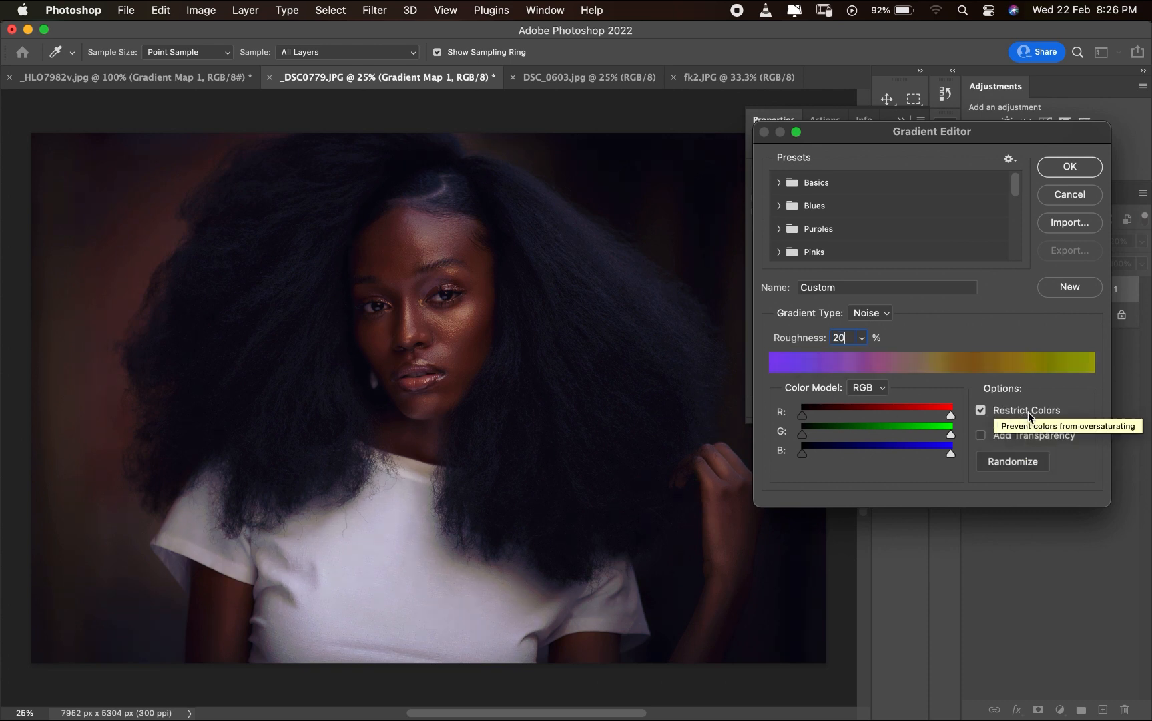
# - Randomize the noise gradient repeatedly until it has dark green and teal tones, and accept it
pyautogui.click(1011, 461)
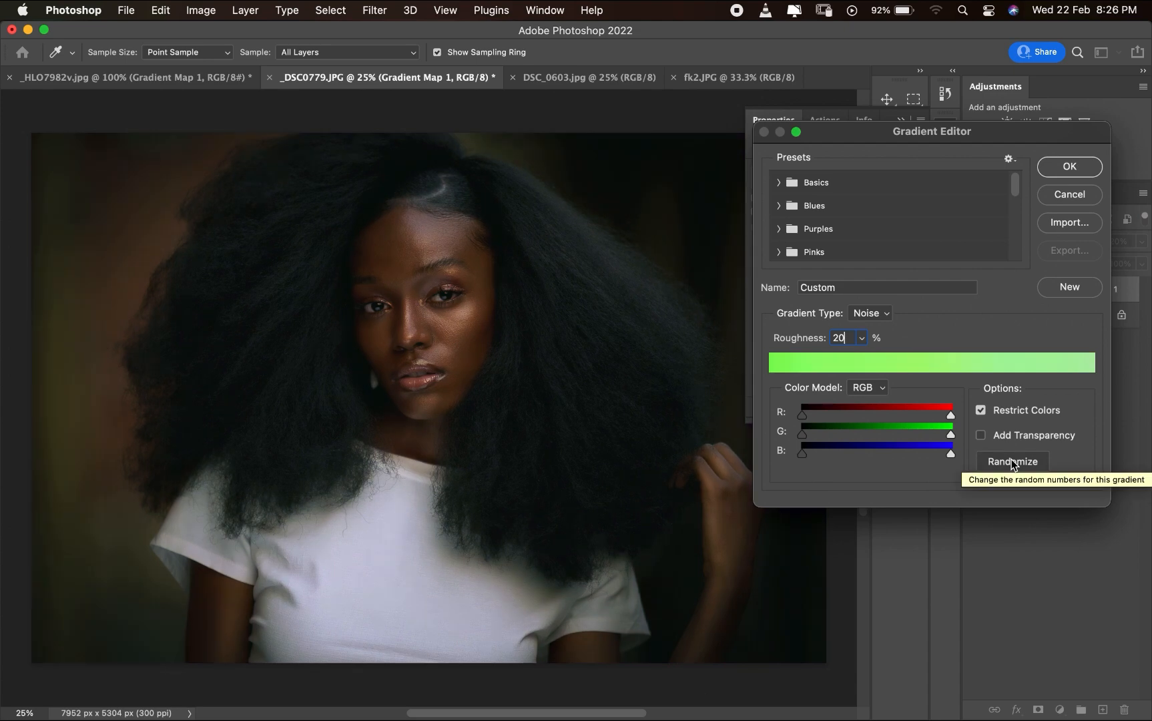
pyautogui.click(1012, 461)
pyautogui.click(1011, 461)
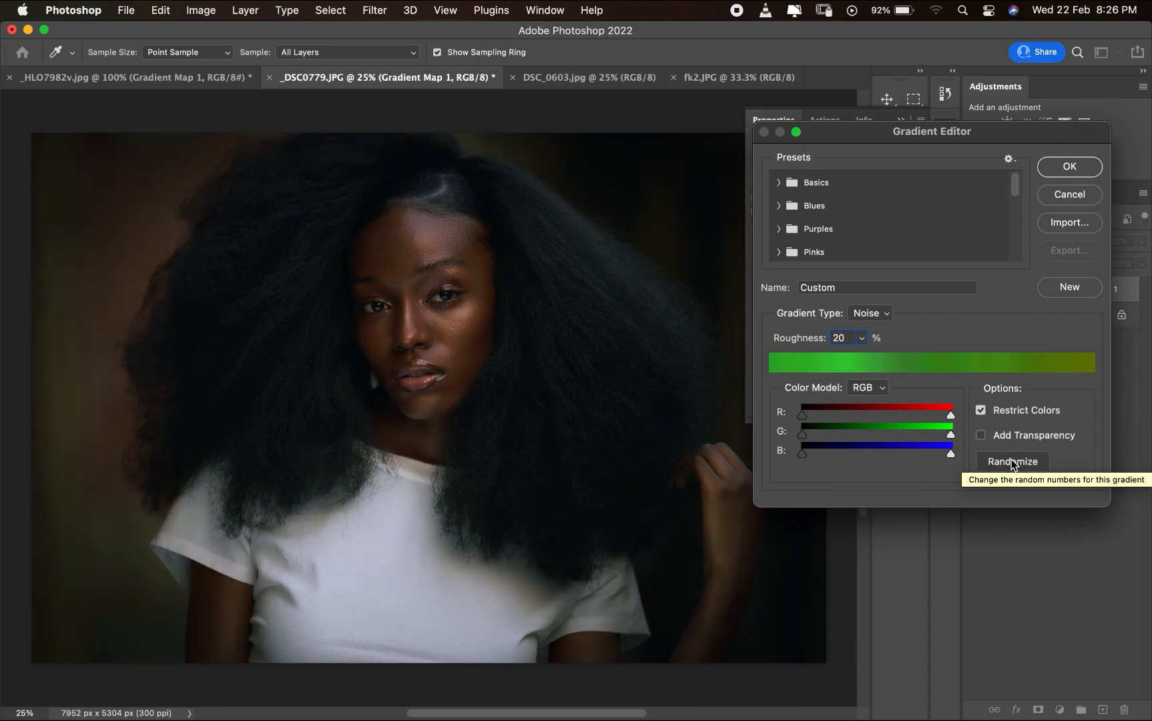
pyautogui.click(1012, 461)
pyautogui.click(1012, 461)
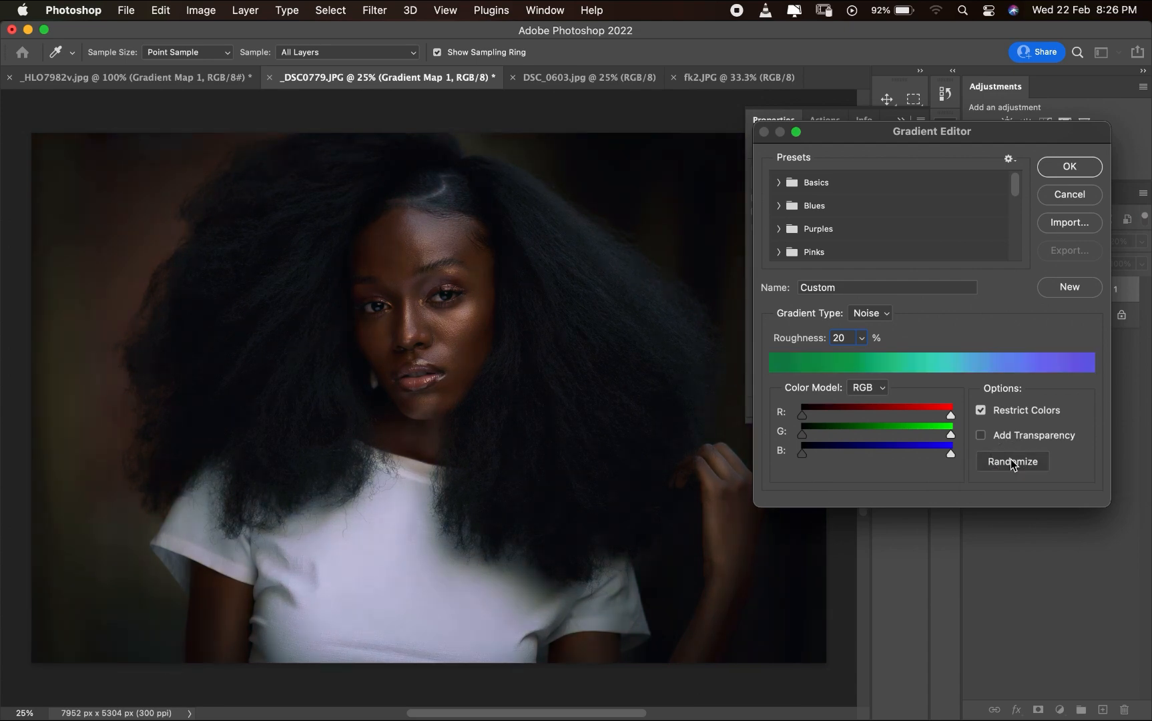
pyautogui.click(1011, 461)
pyautogui.click(1012, 461)
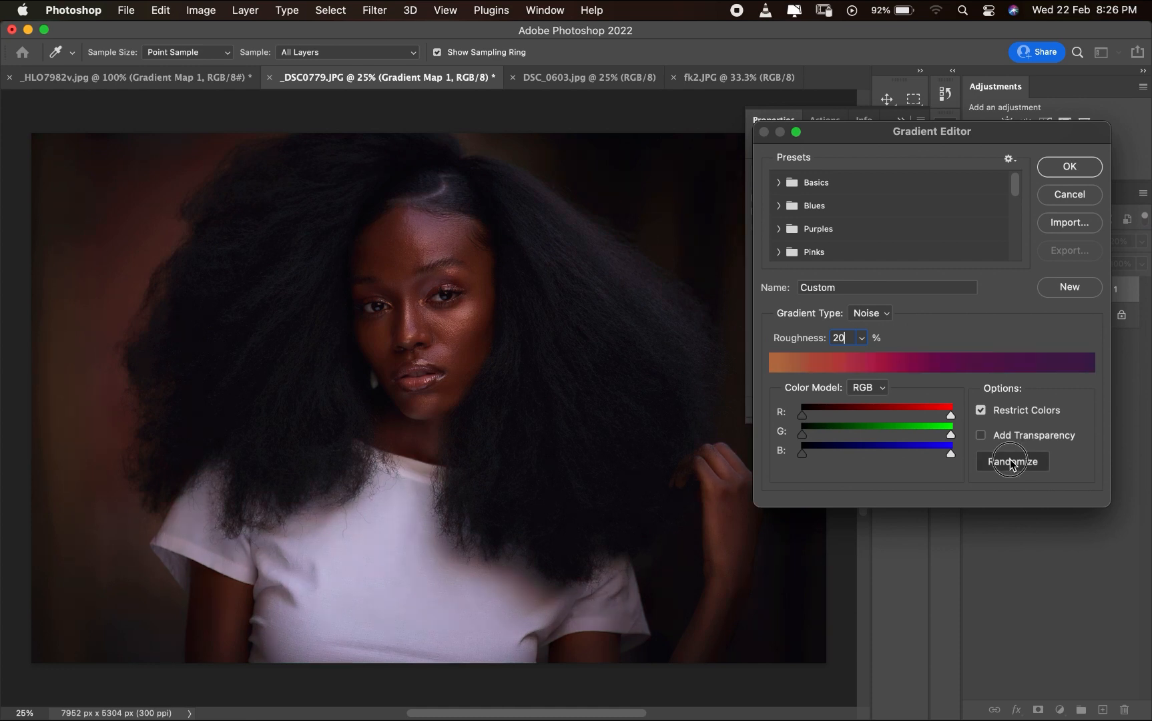
pyautogui.click(1011, 461)
pyautogui.click(1011, 461)
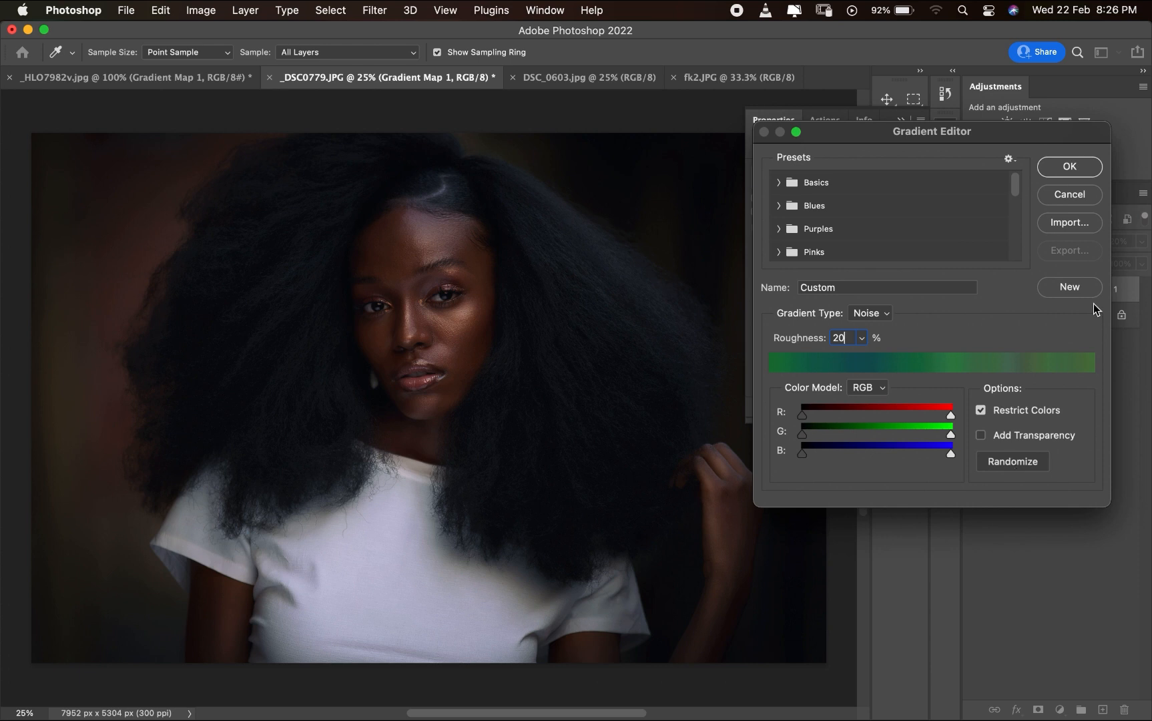
pyautogui.click(1070, 166)
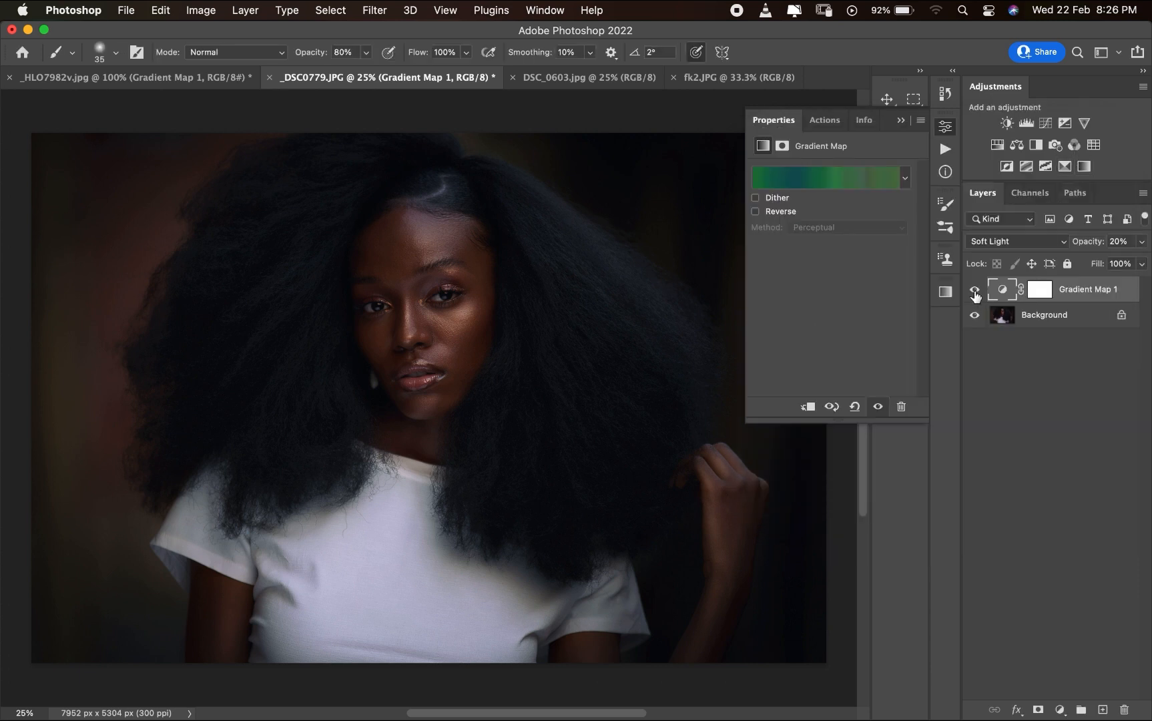
# - Toggle the Gradient Map layer's visibility to compare the _DSC0779.JPG photo with and without the grade, leaving it shown
pyautogui.click(975, 295)
pyautogui.click(975, 295)
pyautogui.click(975, 295)
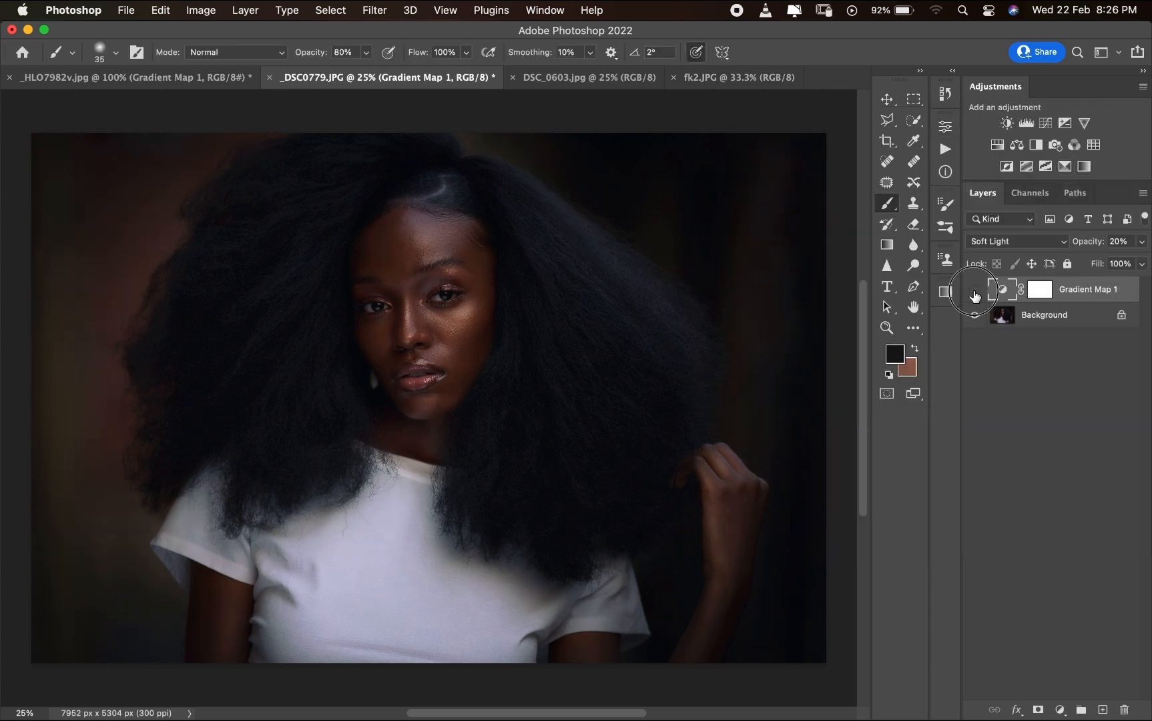
pyautogui.click(974, 294)
# - Take a history snapshot of the graded _DSC0779.JPG photo and compare it with the original state, ending on the snapshot
pyautogui.click(545, 10)
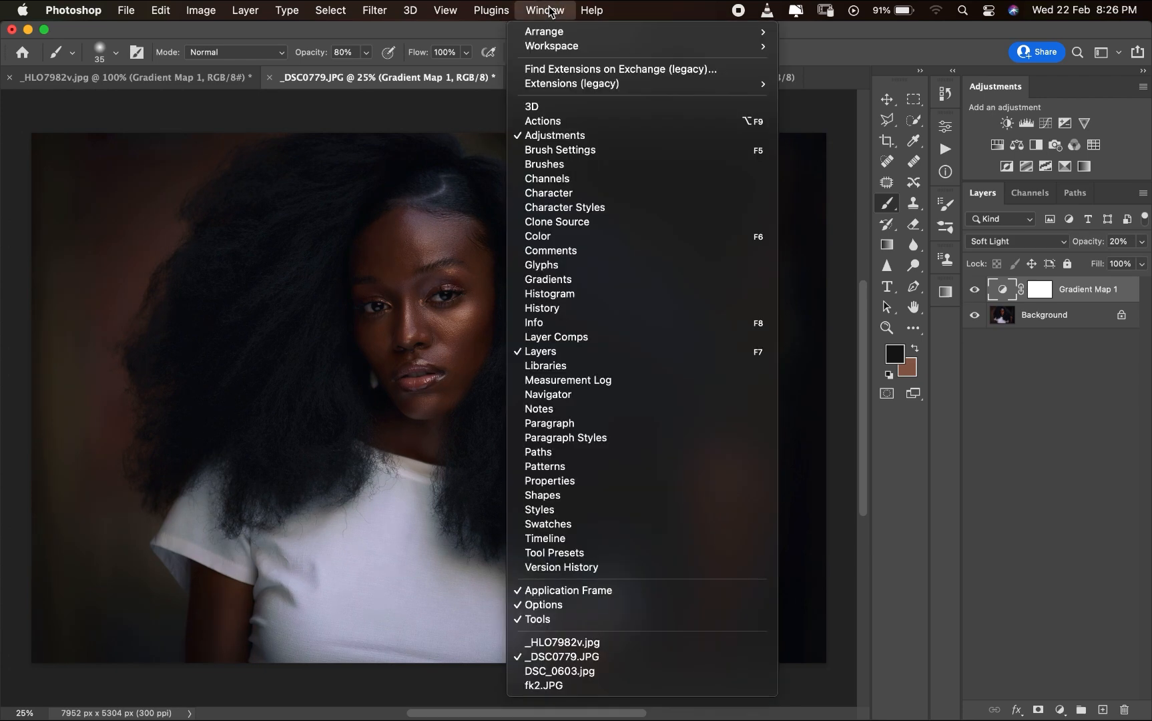
pyautogui.click(578, 306)
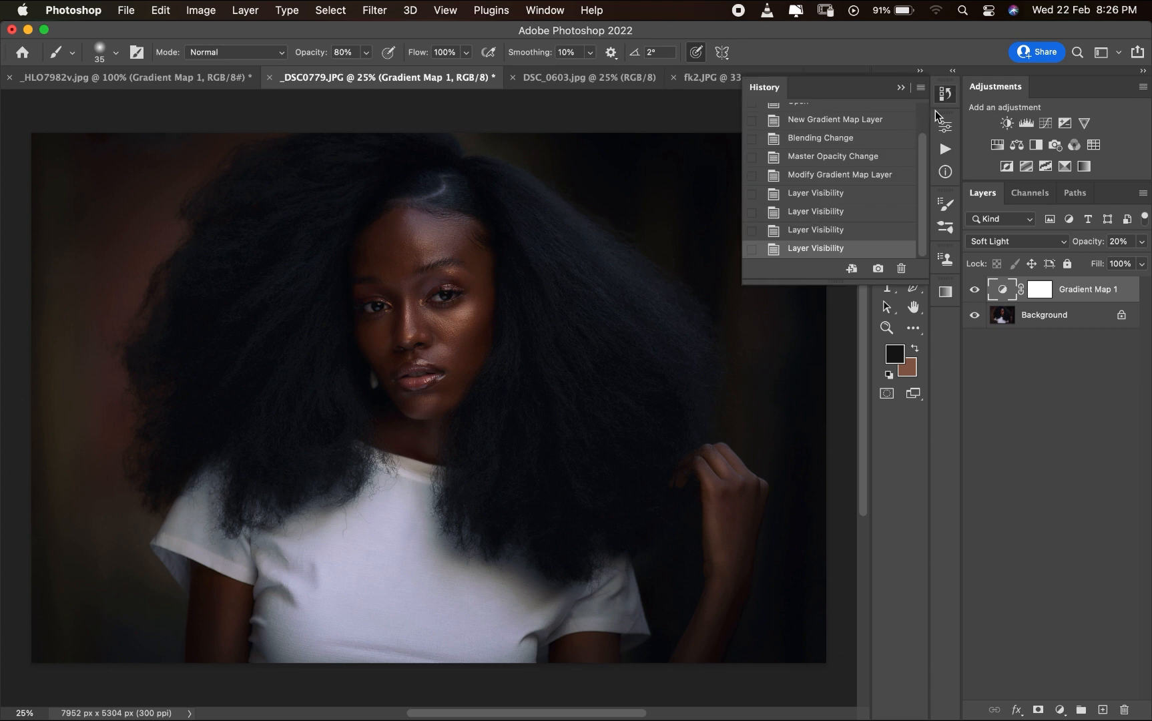
pyautogui.click(878, 269)
pyautogui.scroll(3, 874, 188)
pyautogui.click(811, 137)
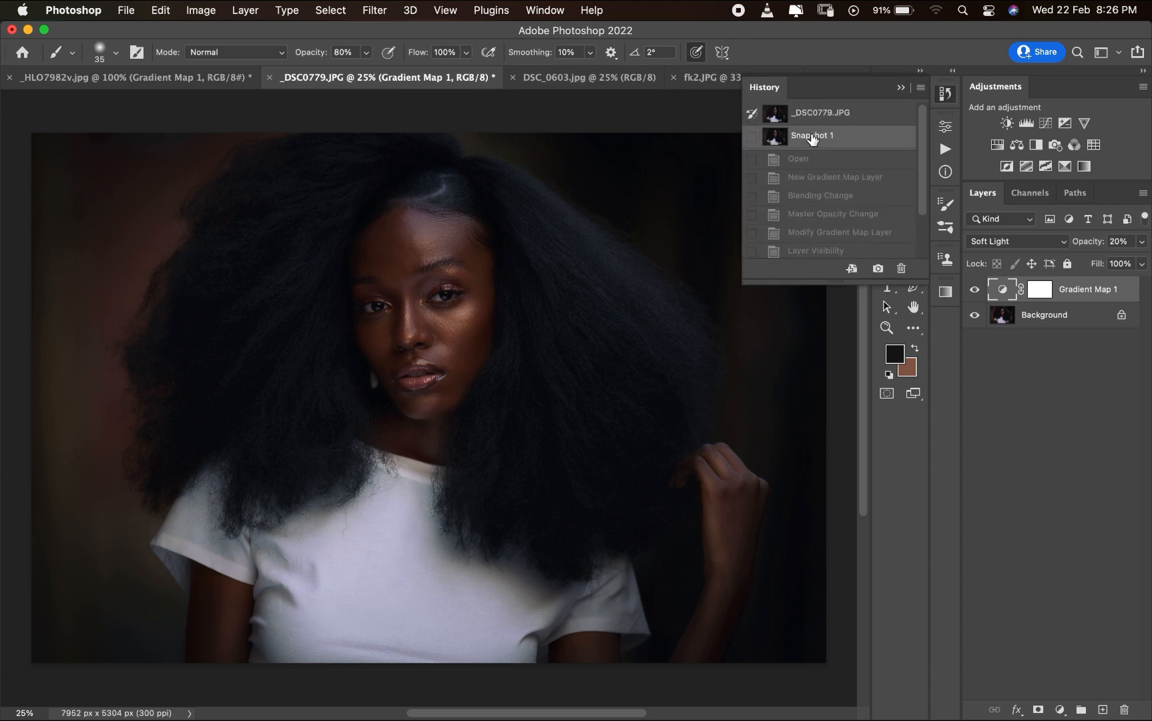
pyautogui.click(842, 116)
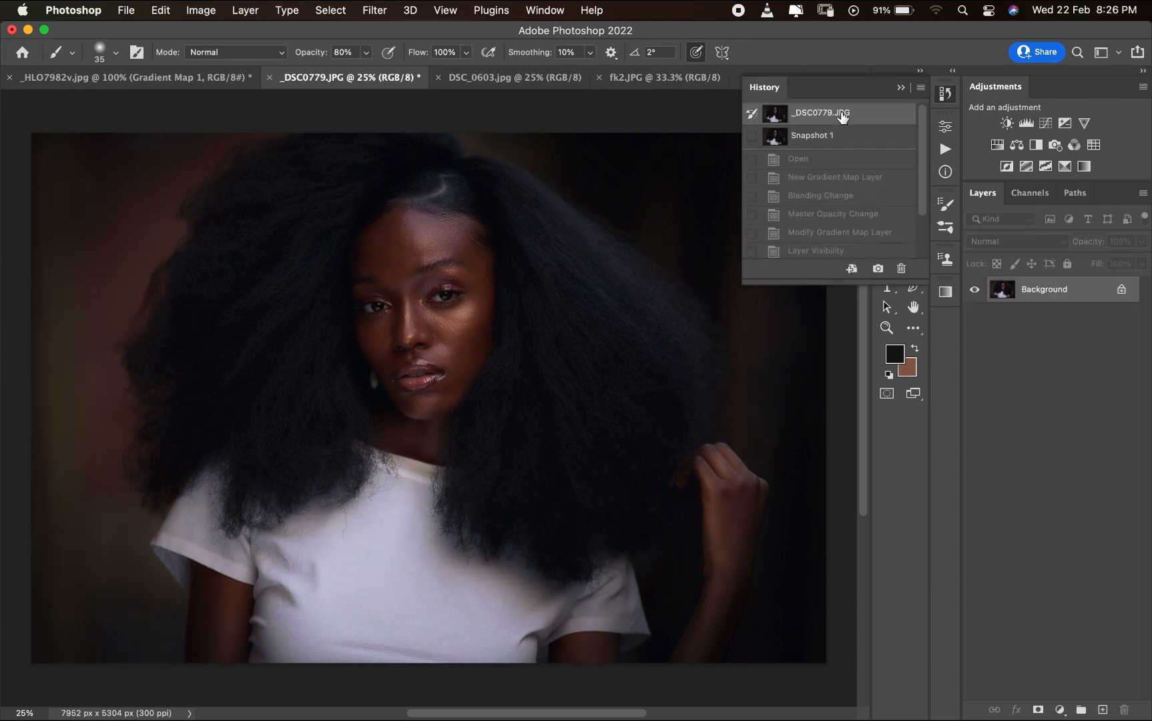
pyautogui.click(833, 140)
pyautogui.click(949, 94)
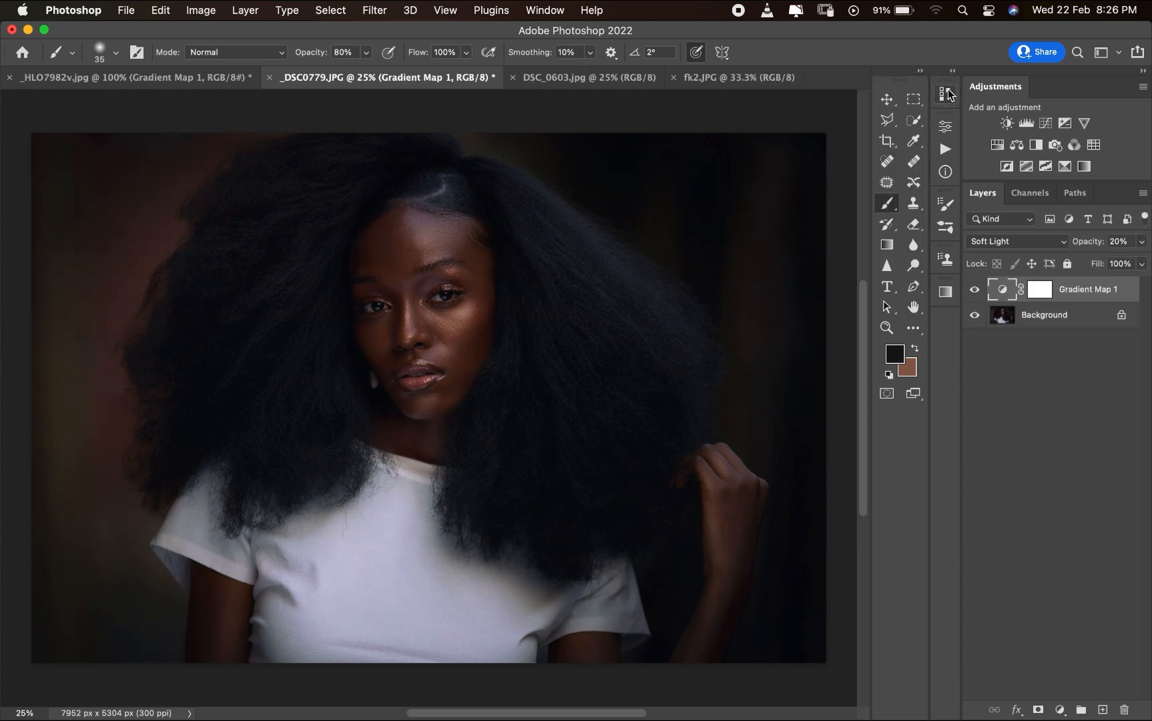
# - Randomize the _DSC0779.JPG Gradient Map's noise gradient again until it runs from orange to teal, and accept it
pyautogui.doubleClick(1002, 289)
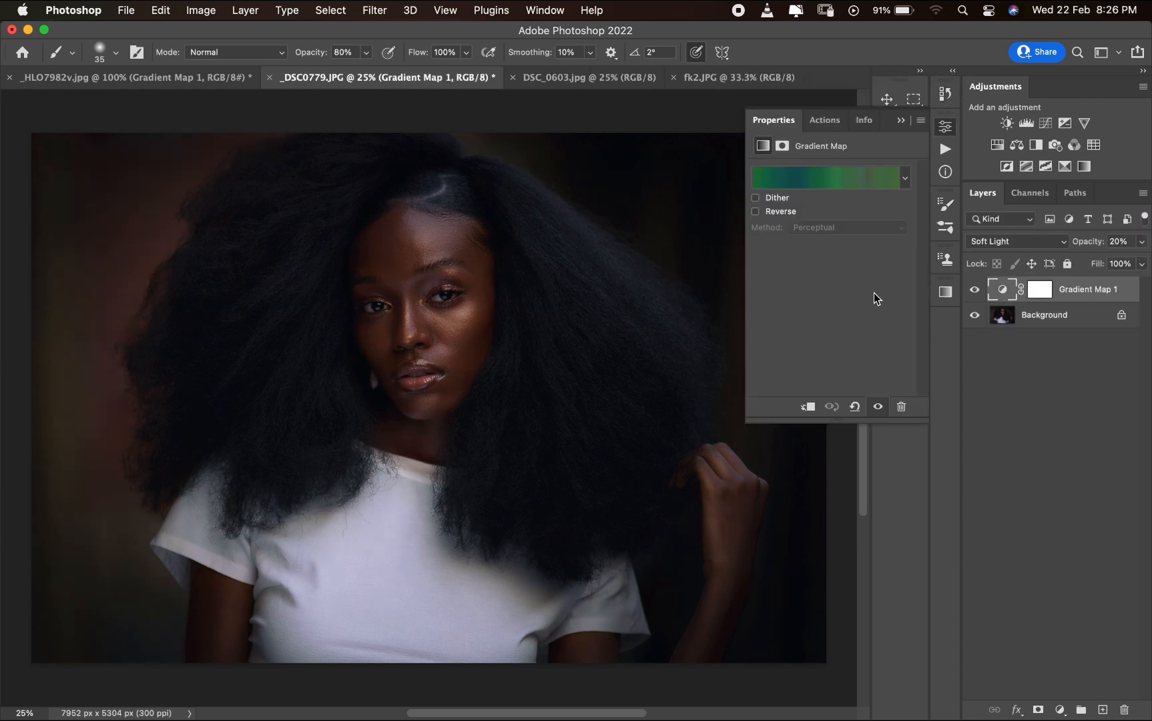
pyautogui.click(825, 182)
pyautogui.click(1013, 460)
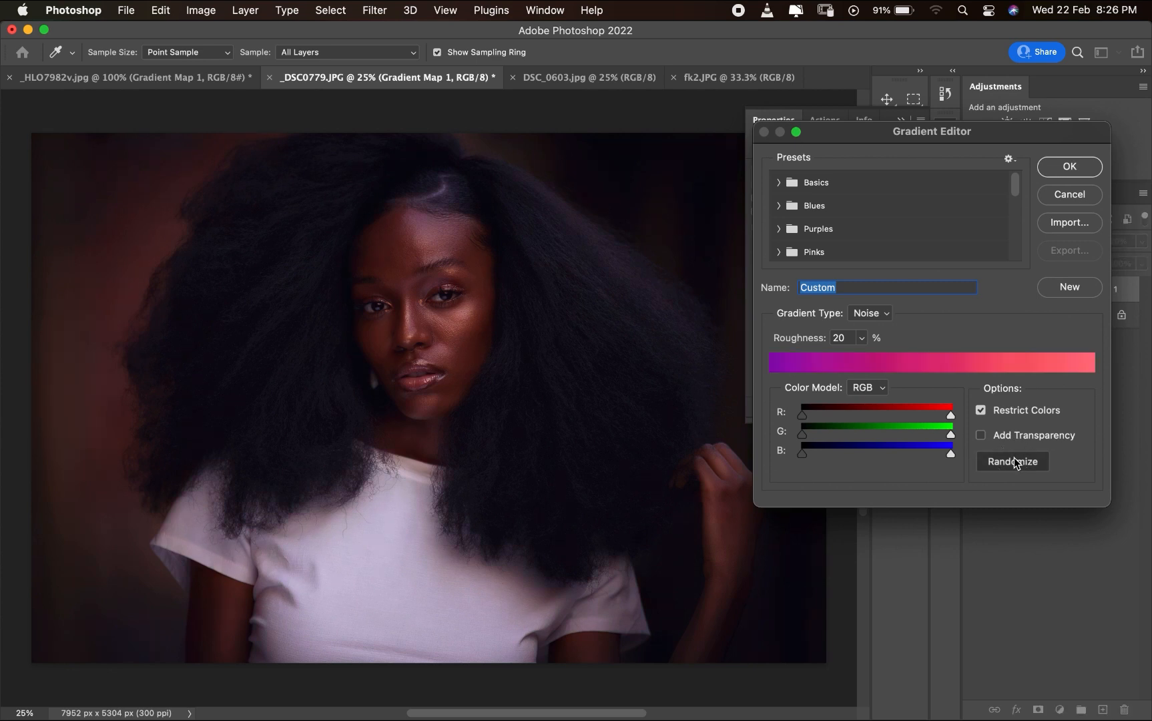
pyautogui.click(1013, 461)
pyautogui.click(1012, 461)
pyautogui.click(1013, 461)
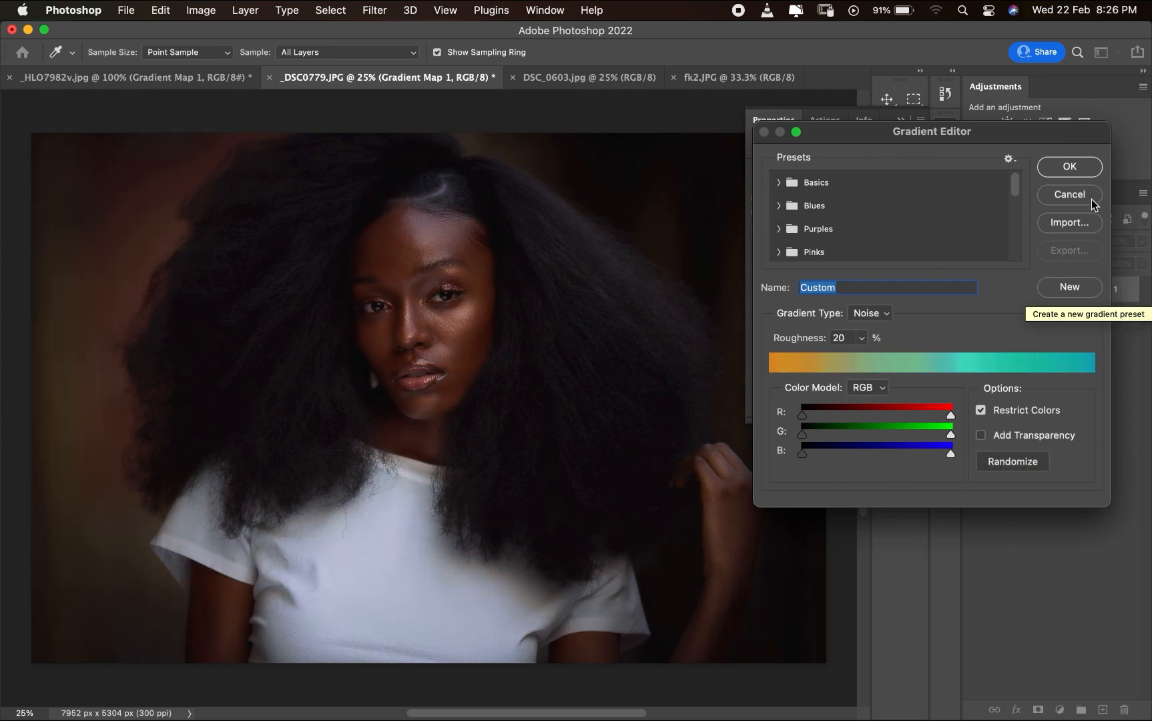
pyautogui.click(1069, 167)
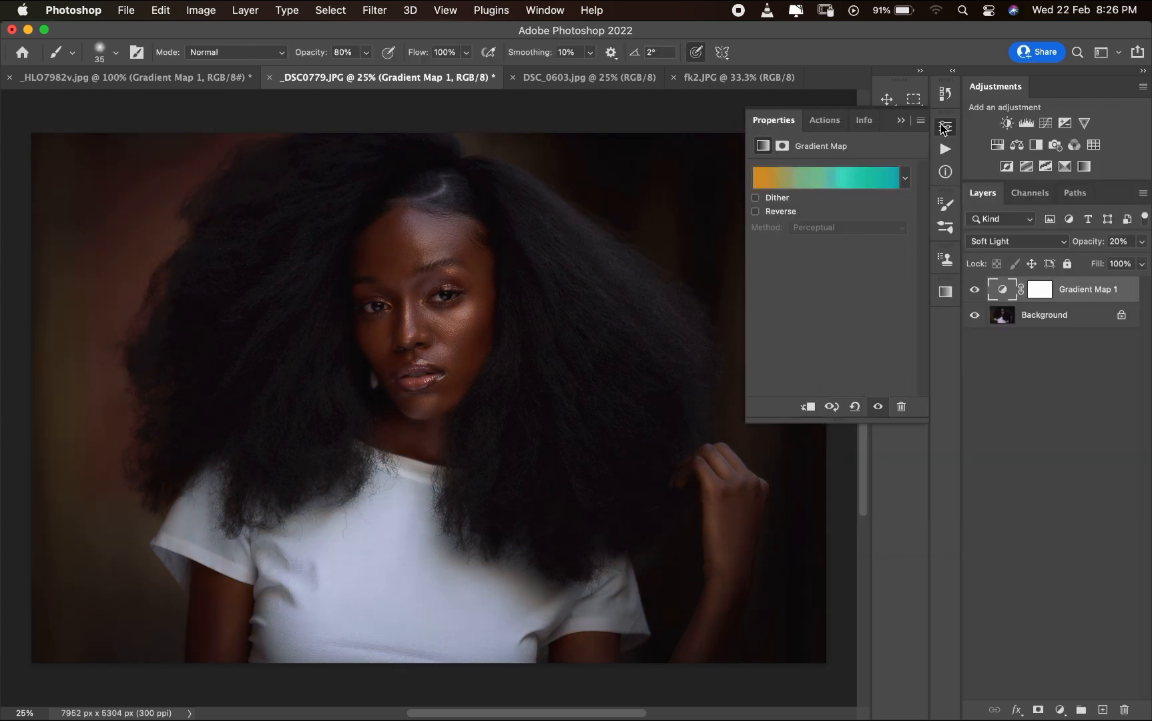
pyautogui.click(943, 129)
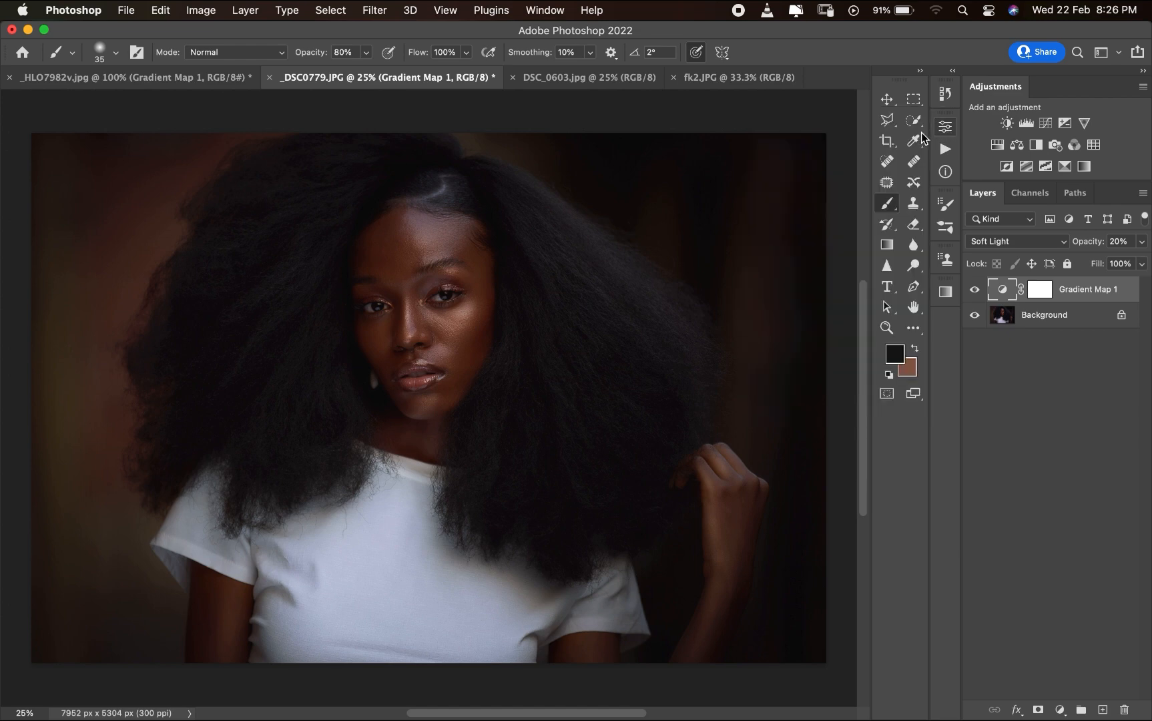
# - Switch to the DSC_0603.jpg photo and add a Gradient Map adjustment layer above its background
pyautogui.click(716, 78)
pyautogui.click(610, 72)
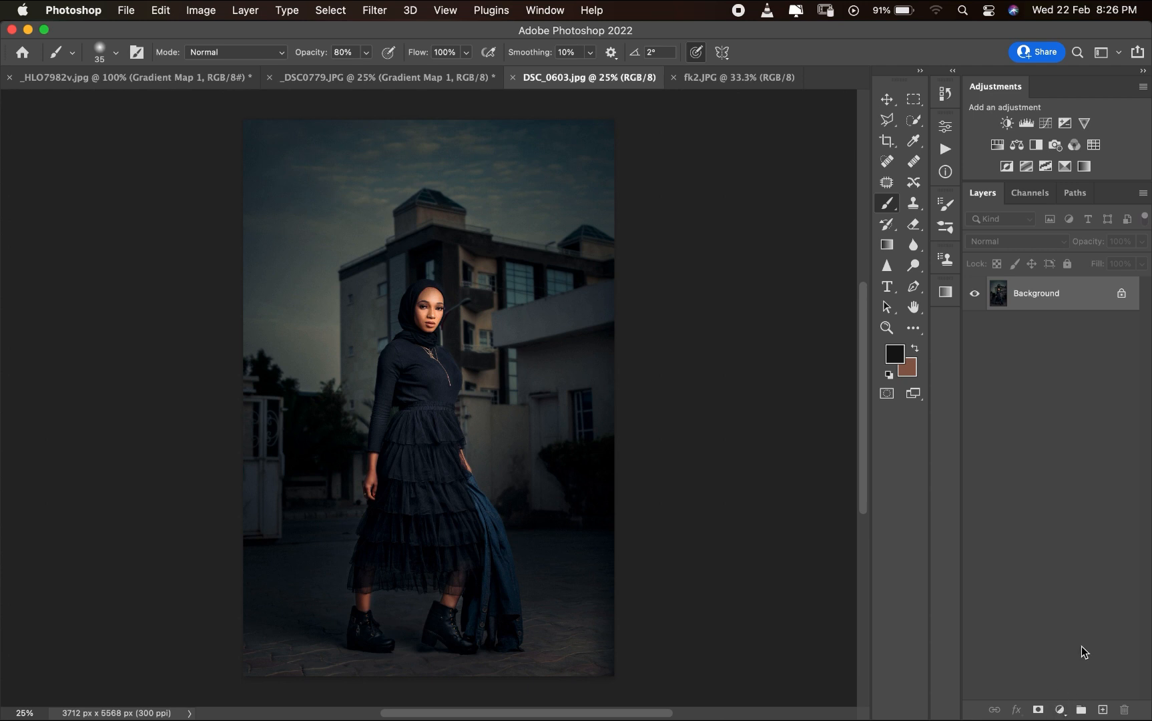
pyautogui.click(1061, 707)
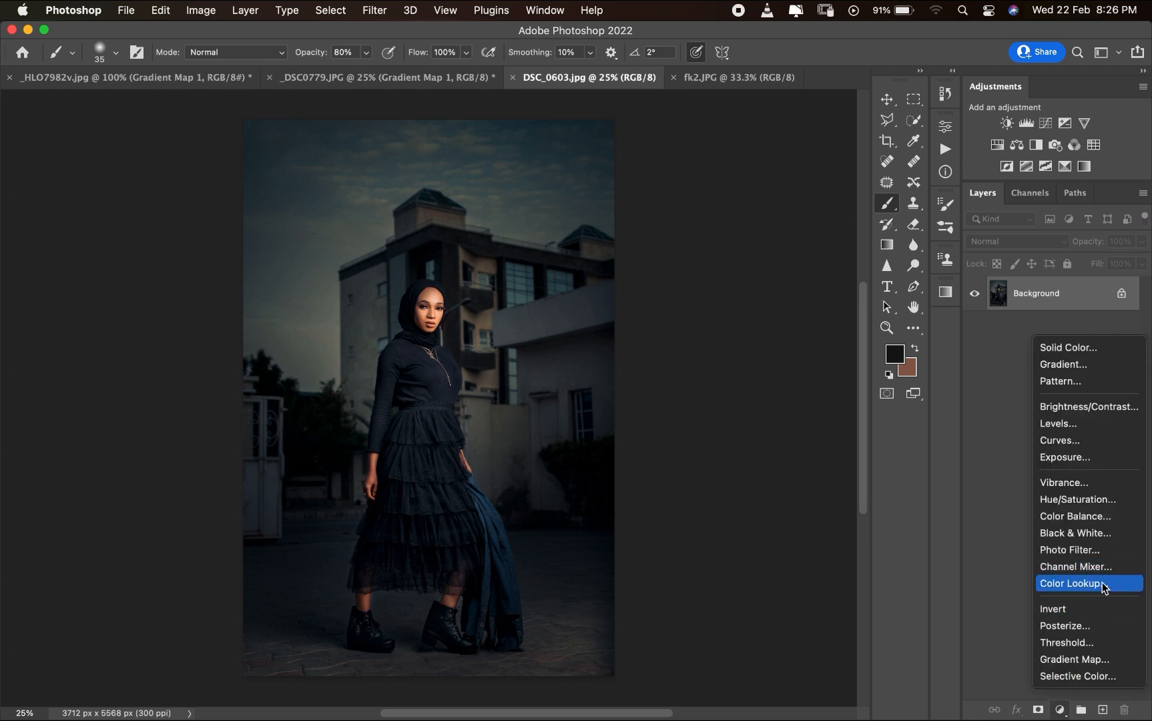
pyautogui.click(1094, 660)
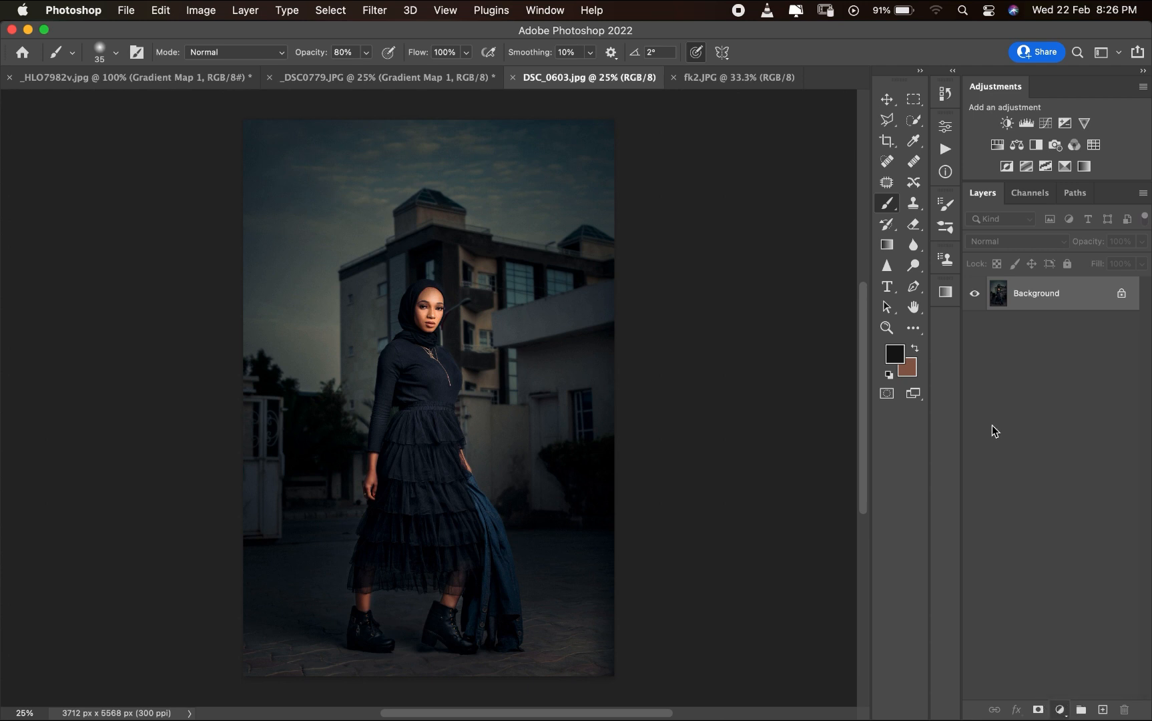
# - Set the new Gradient Map layer's blend mode to Soft Light and its opacity to 20%
pyautogui.click(1038, 244)
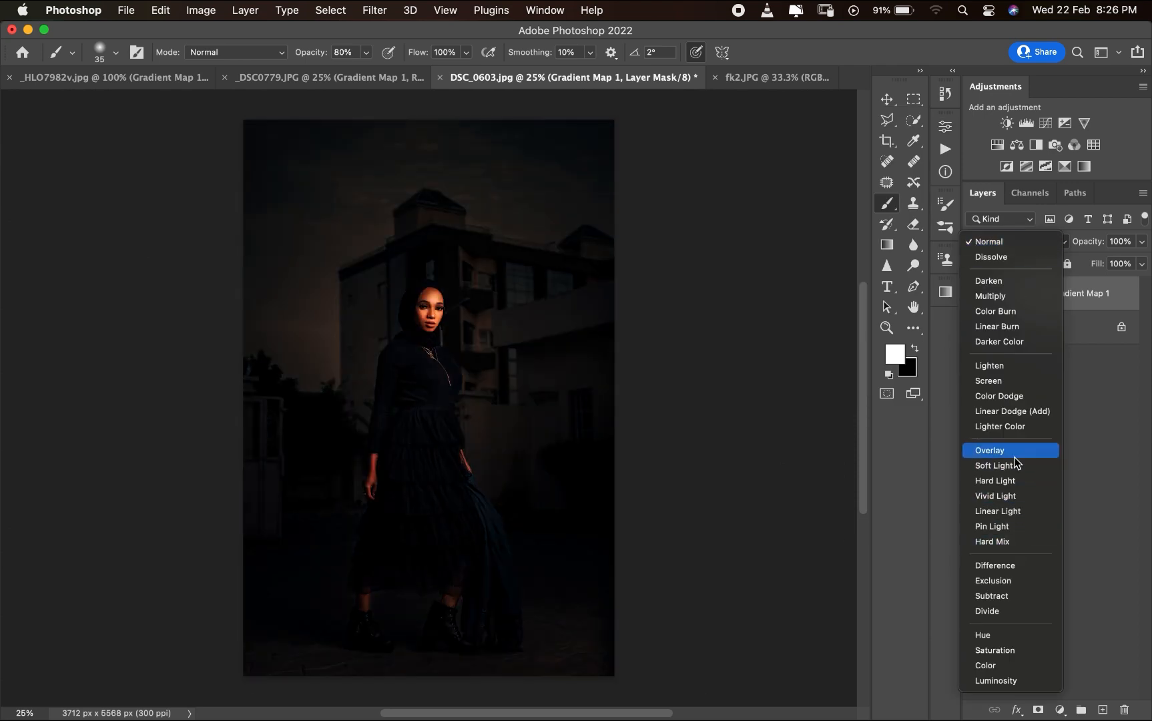
pyautogui.click(1009, 465)
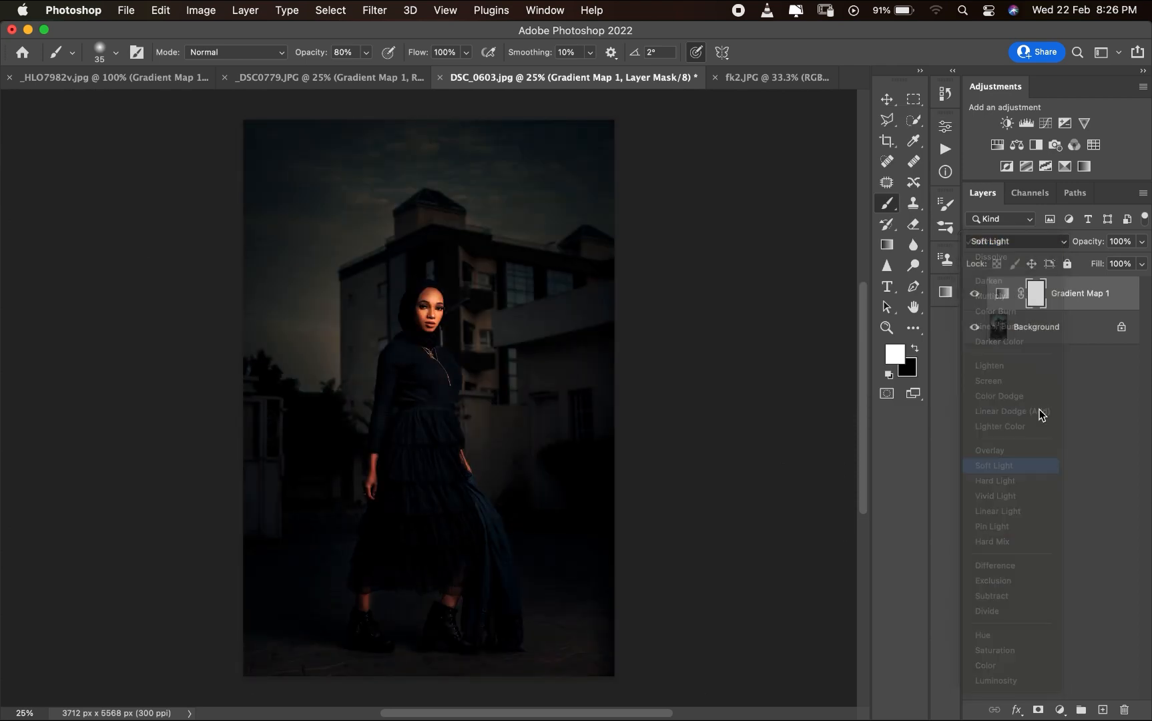
pyautogui.click(1124, 241)
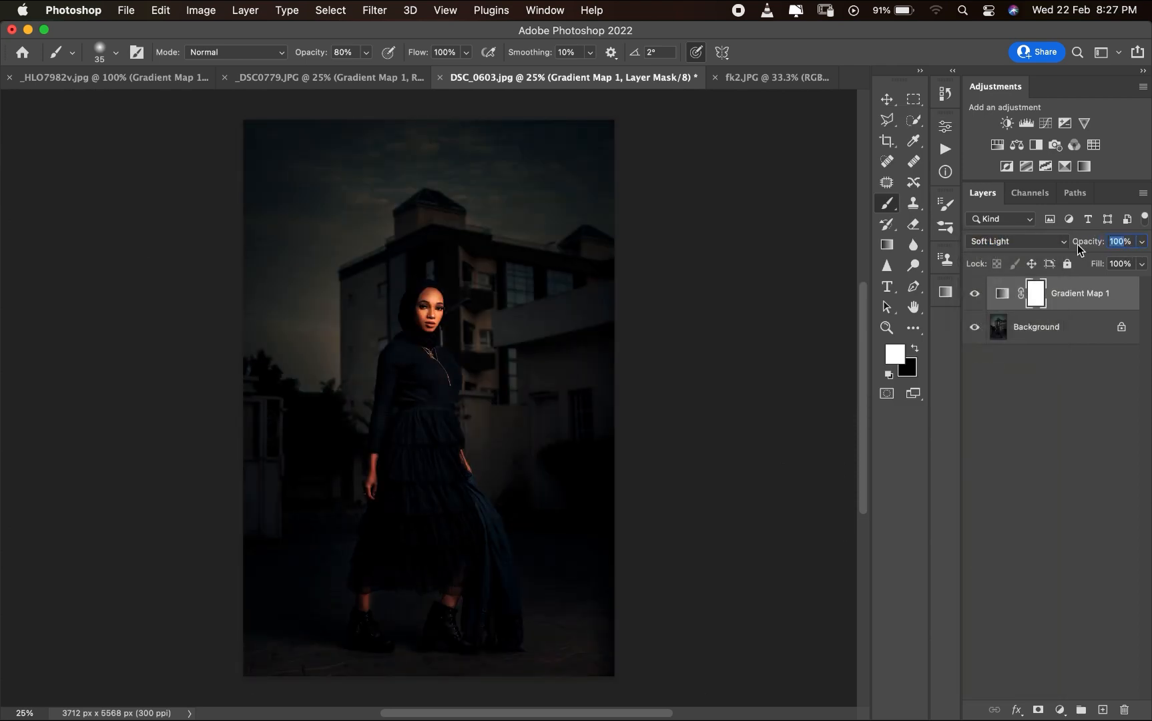
pyautogui.write('20')
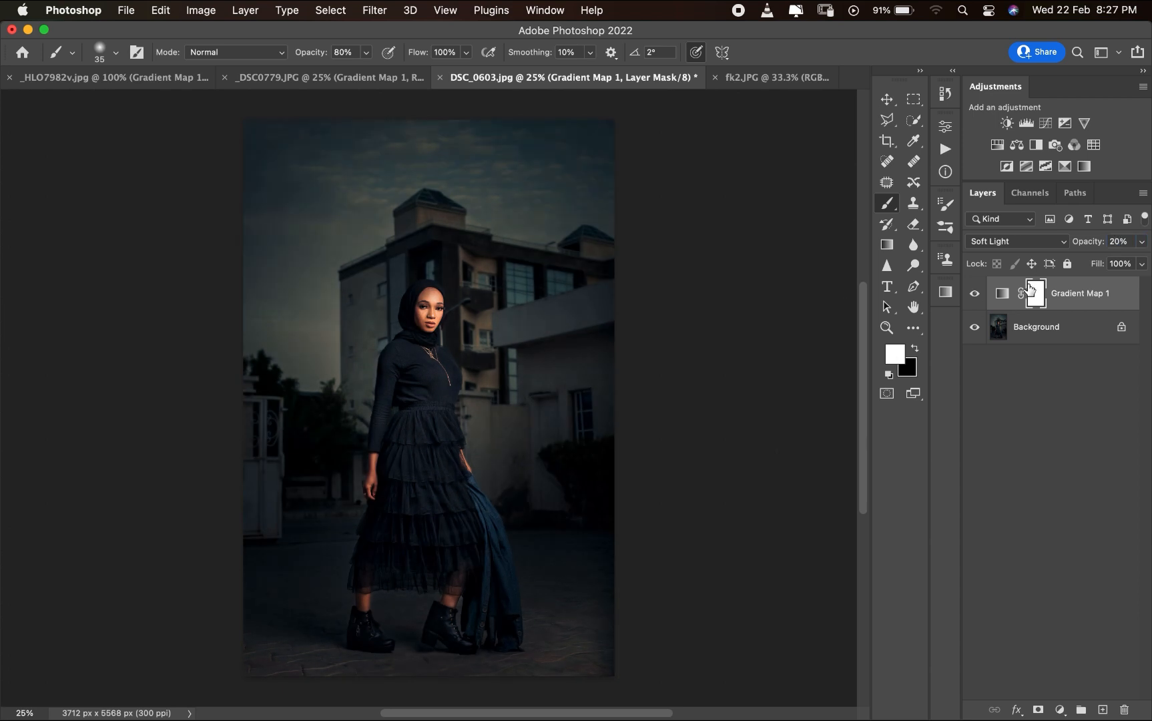
# - Change the DSC_0603.jpg Gradient Map's gradient type to Noise with a roughness of 20%
pyautogui.doubleClick(1001, 293)
pyautogui.click(866, 183)
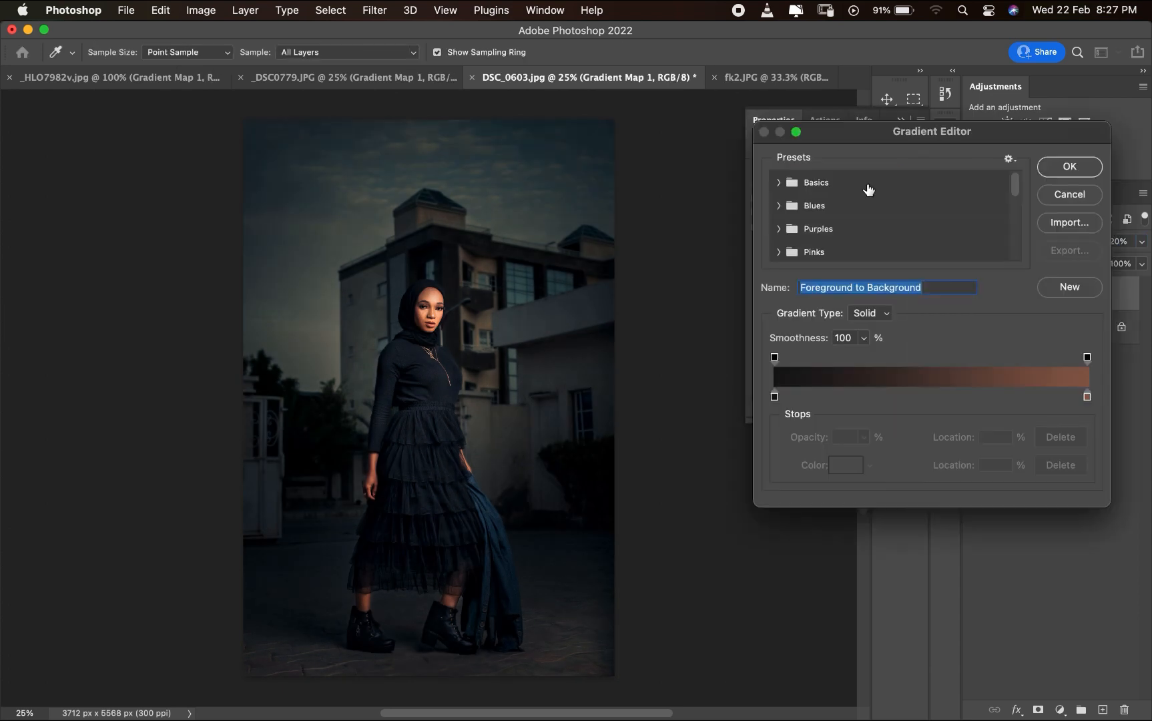
pyautogui.click(889, 313)
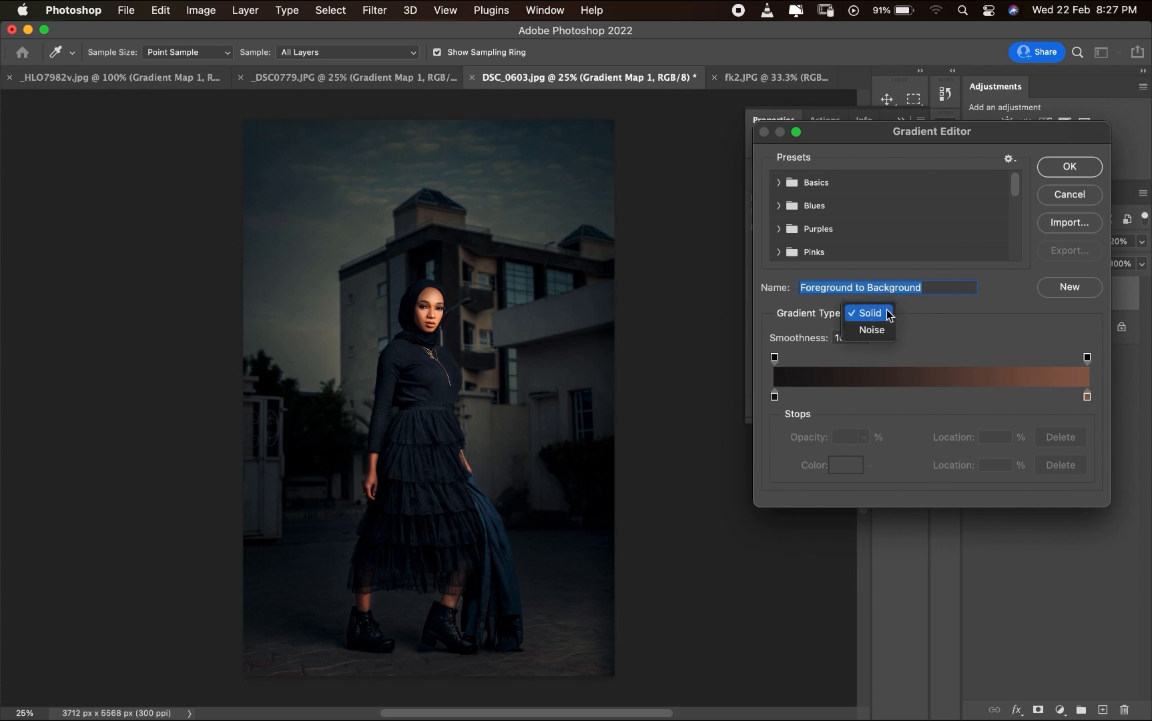
pyautogui.click(865, 328)
pyautogui.click(852, 335)
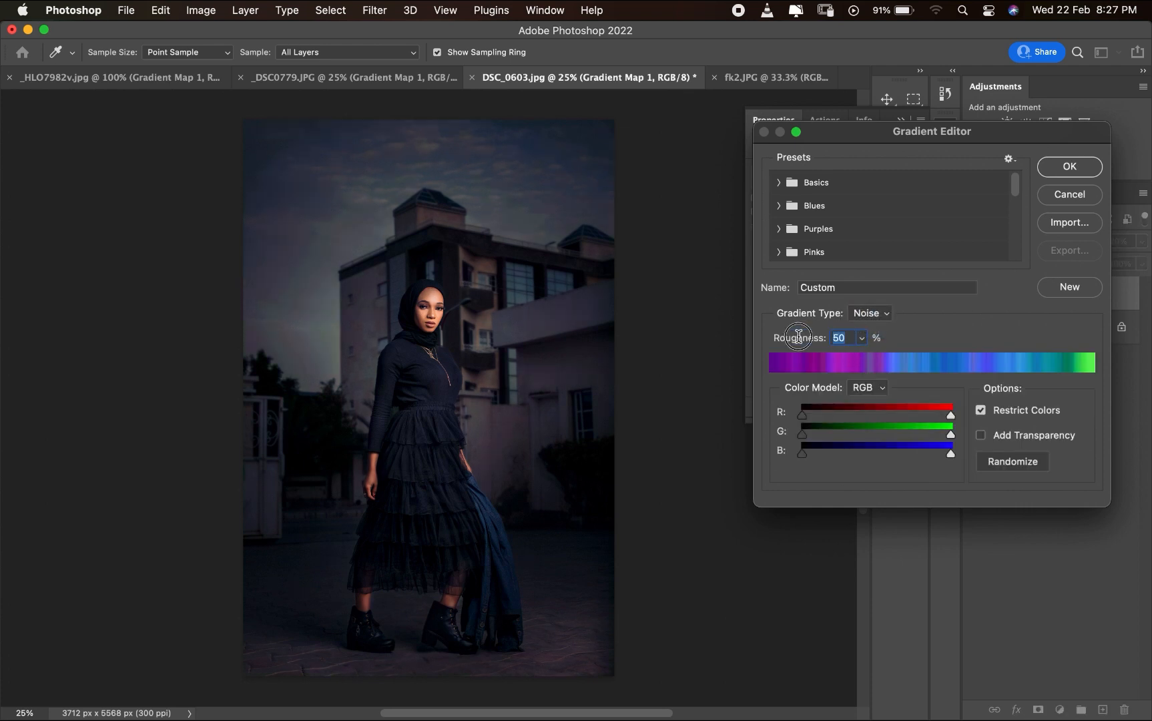
pyautogui.write('21')
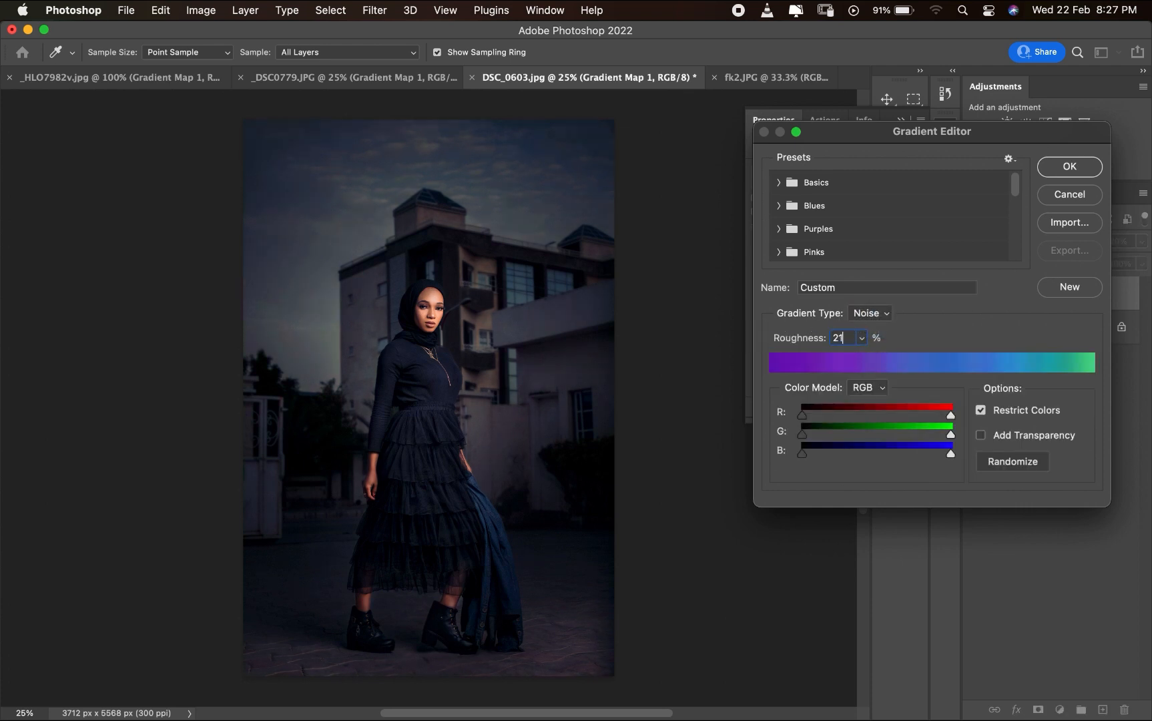
pyautogui.press('BackSpace')
pyautogui.write('0')
# - Randomize the noise gradient repeatedly until it runs from olive and orange tones to teal, and accept it
pyautogui.click(1014, 457)
pyautogui.click(1015, 458)
pyautogui.click(1015, 457)
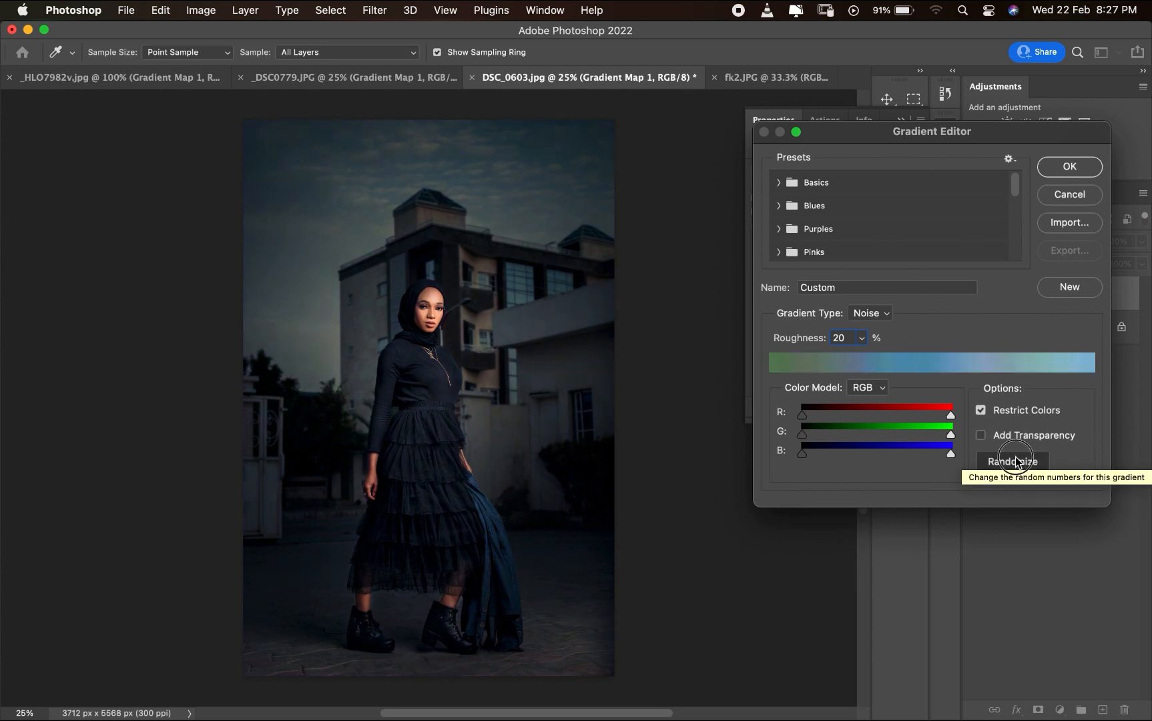
pyautogui.click(1015, 458)
pyautogui.click(1015, 458)
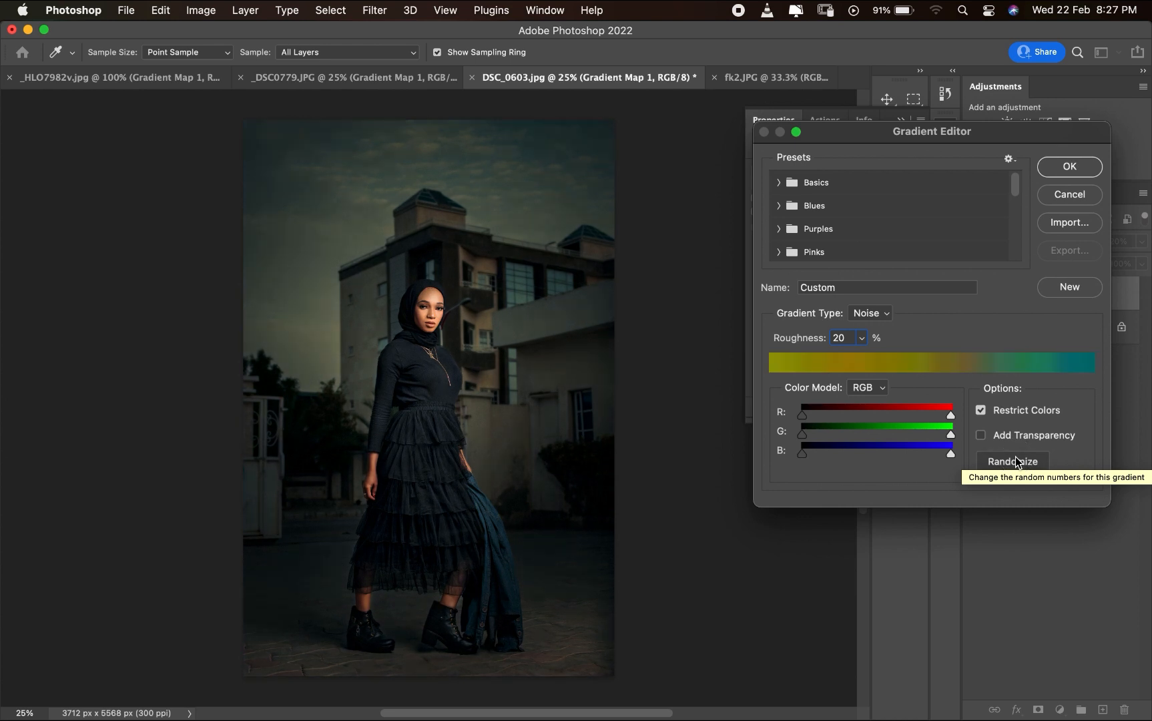
pyautogui.click(1069, 167)
# - Raise the Gradient Map layer's opacity to 34%, toggling its visibility to compare DSC_0603.jpg with and without the grade and leaving it shown
pyautogui.click(976, 295)
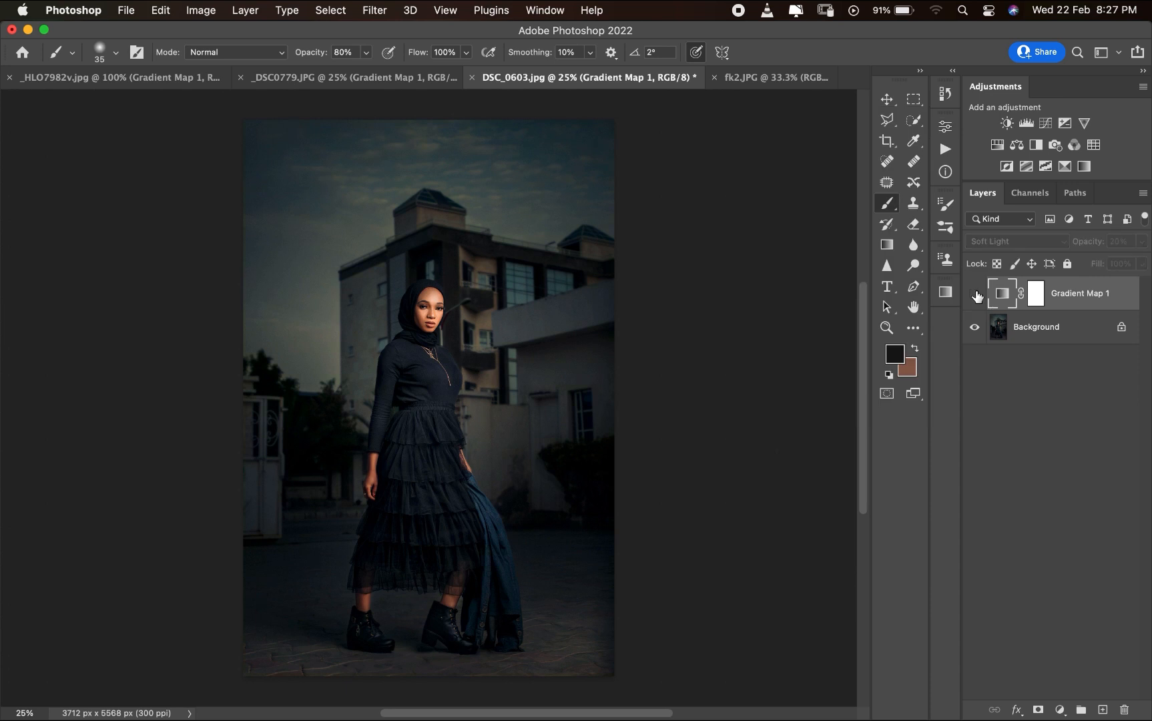
pyautogui.click(976, 295)
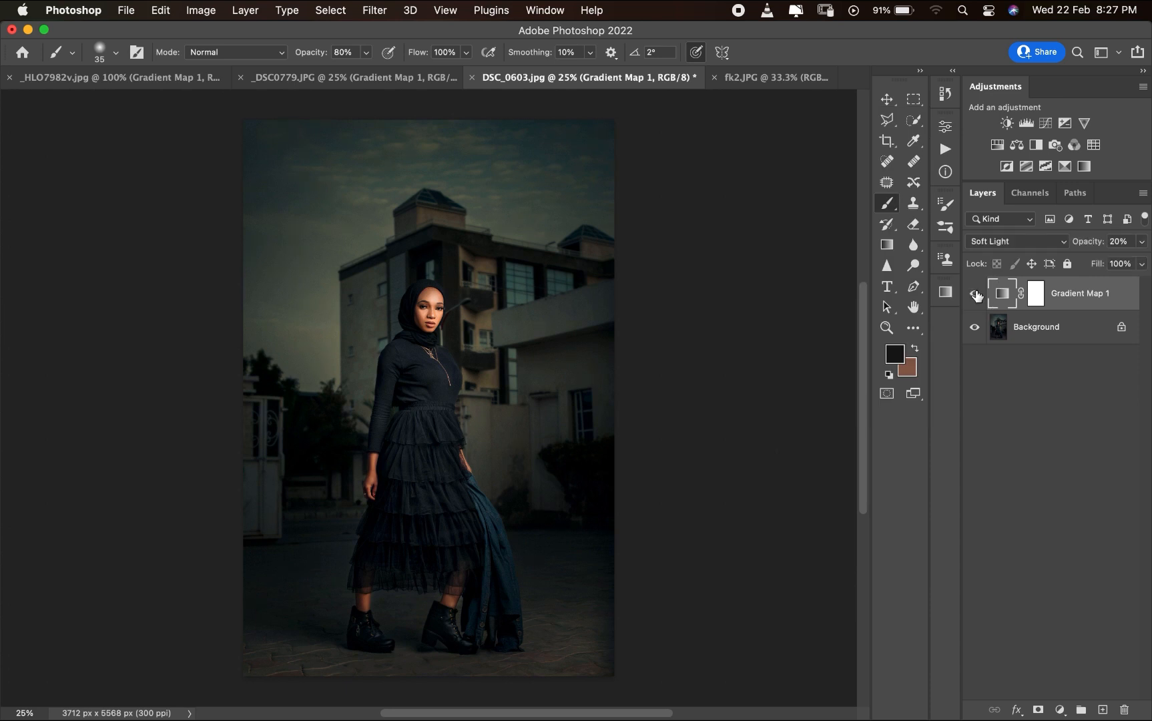
pyautogui.click(1085, 246)
pyautogui.moveTo(1085, 245); pyautogui.dragTo(1096, 245)
pyautogui.click(976, 296)
pyautogui.click(975, 296)
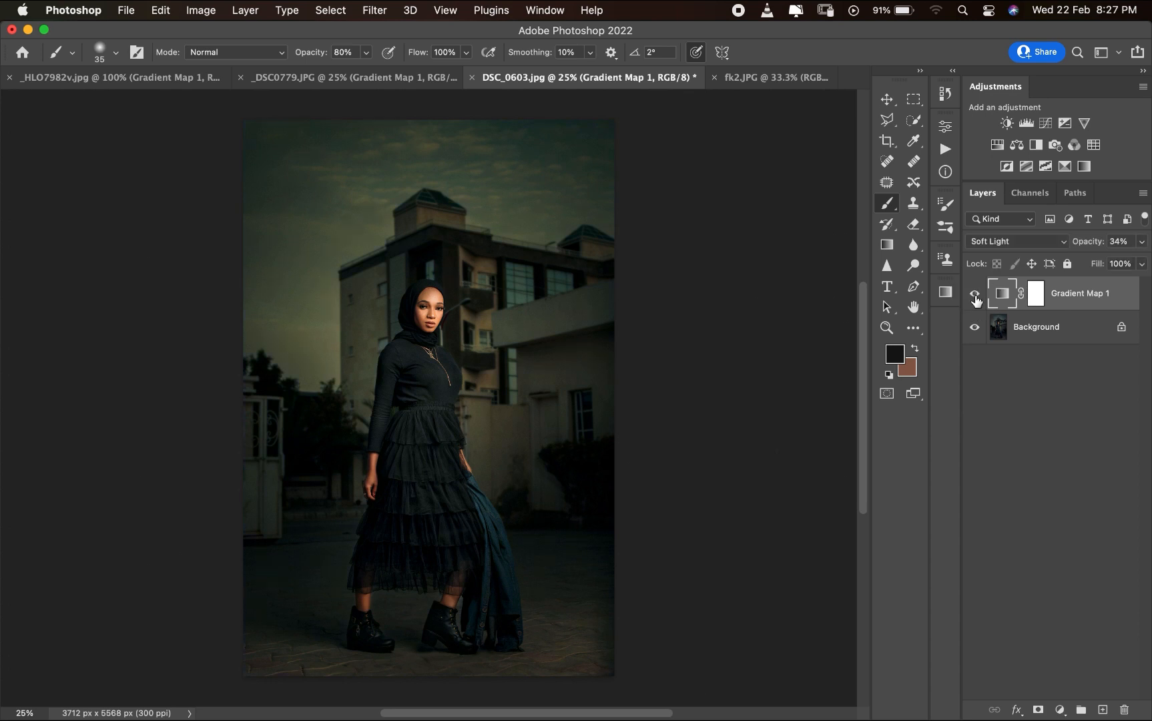